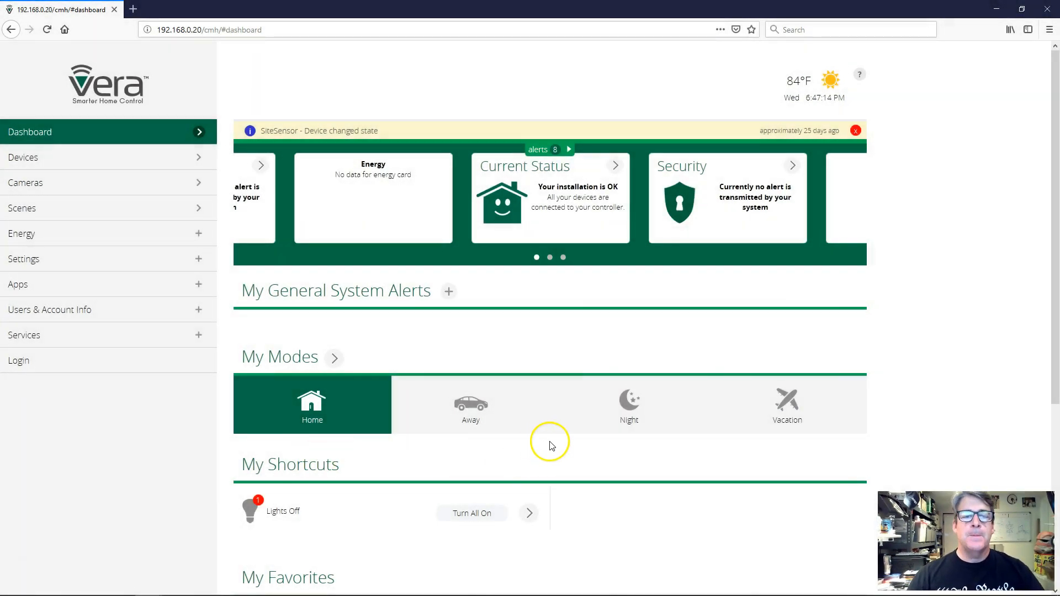
Open the conditions of the Reactor Sensor 1 device and add a nested condition group under its root group
{"action": "left_click", "coordinate": [170, 155]}
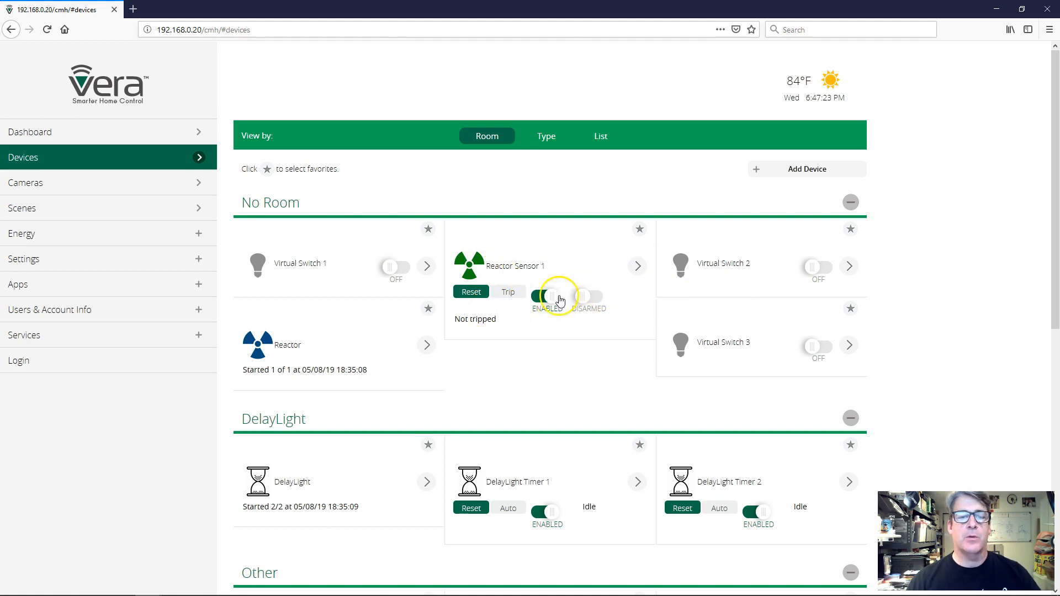
{"action": "left_click", "coordinate": [638, 267]}
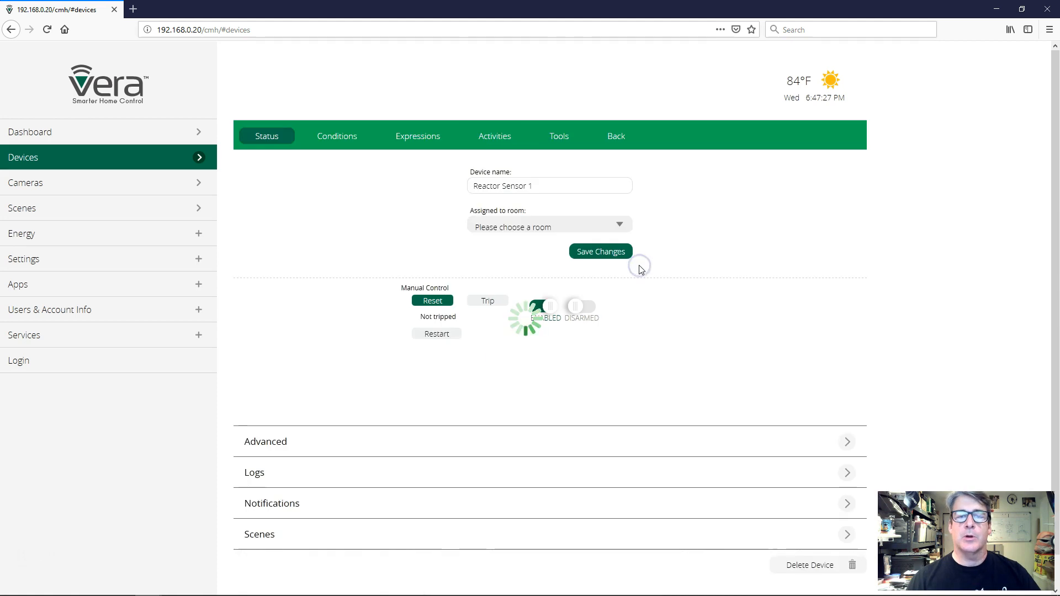
{"action": "left_click", "coordinate": [338, 139]}
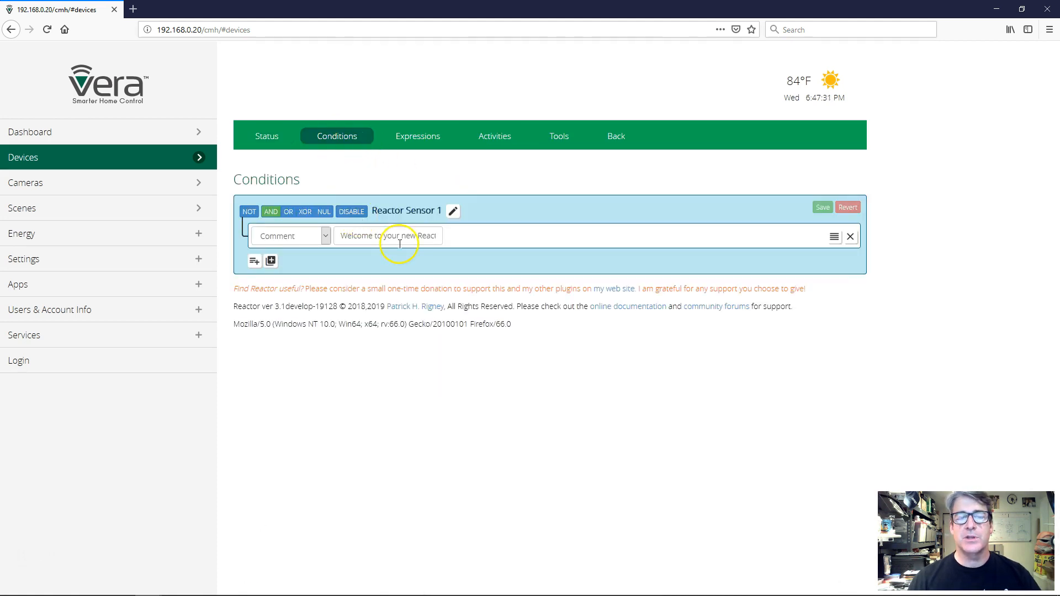
{"action": "left_click", "coordinate": [271, 261]}
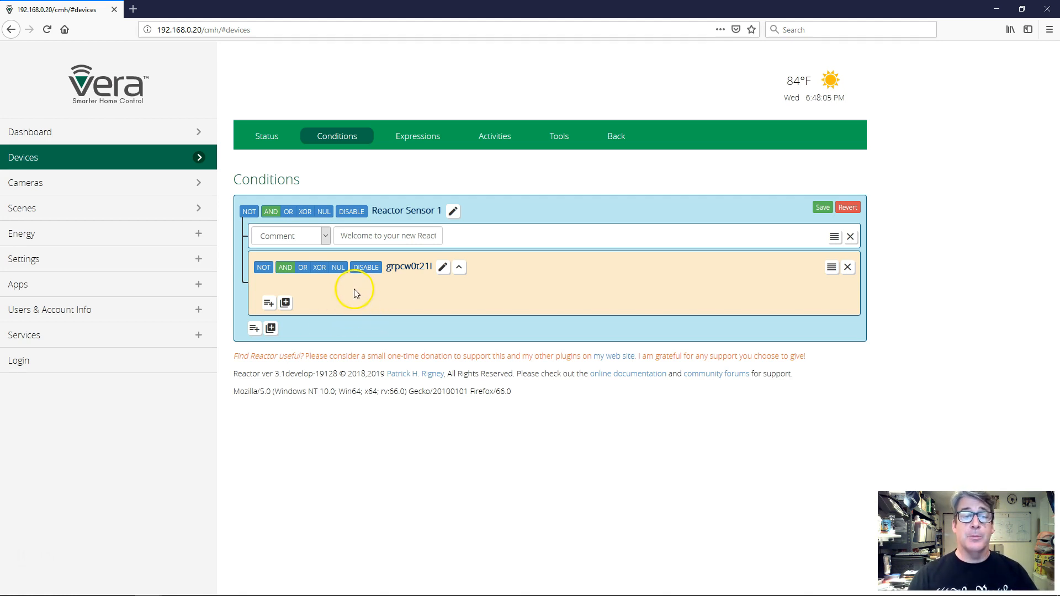
Add a Device State condition to the new group that is met whenever Virtual Switch 1 (#8) is turned on
{"action": "left_click", "coordinate": [269, 302]}
{"action": "left_click", "coordinate": [301, 293]}
{"action": "left_click", "coordinate": [301, 331]}
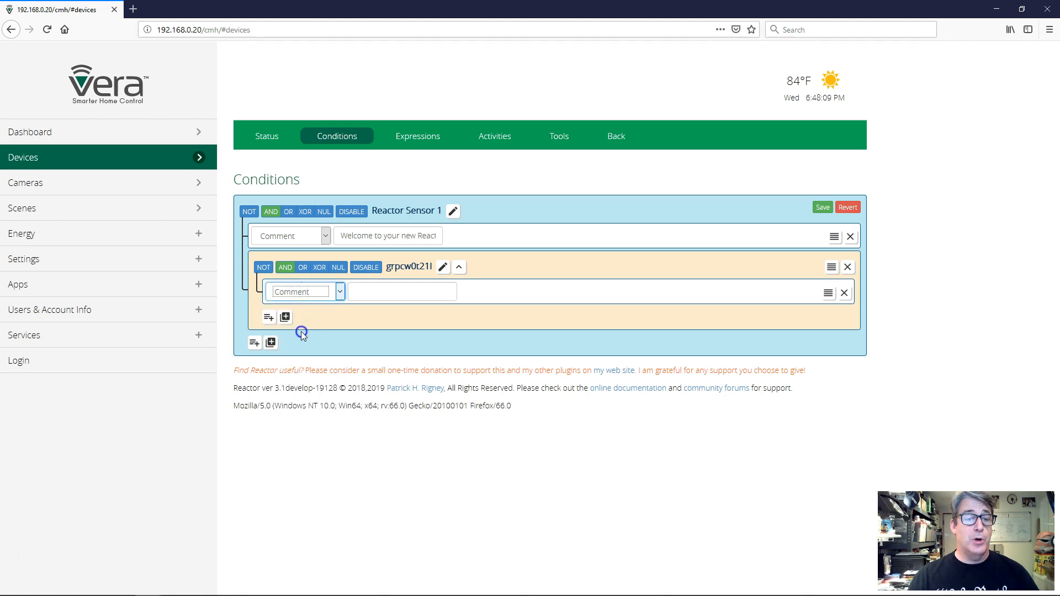
{"action": "left_click", "coordinate": [400, 293]}
{"action": "scroll", "coordinate": [411, 409], "scroll_direction": "down", "scroll_amount": 8}
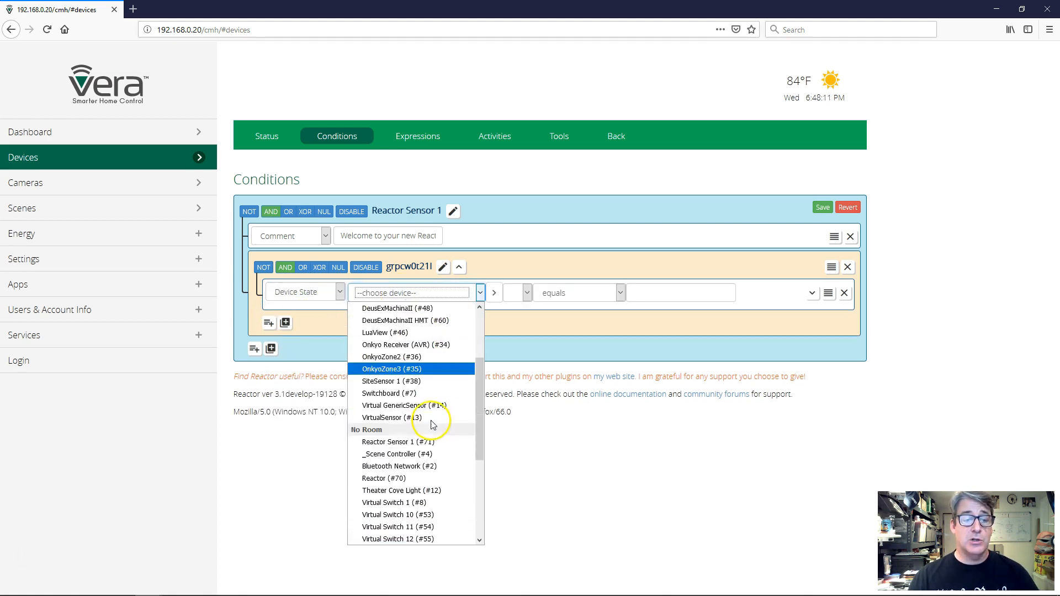
{"action": "left_click", "coordinate": [429, 357]}
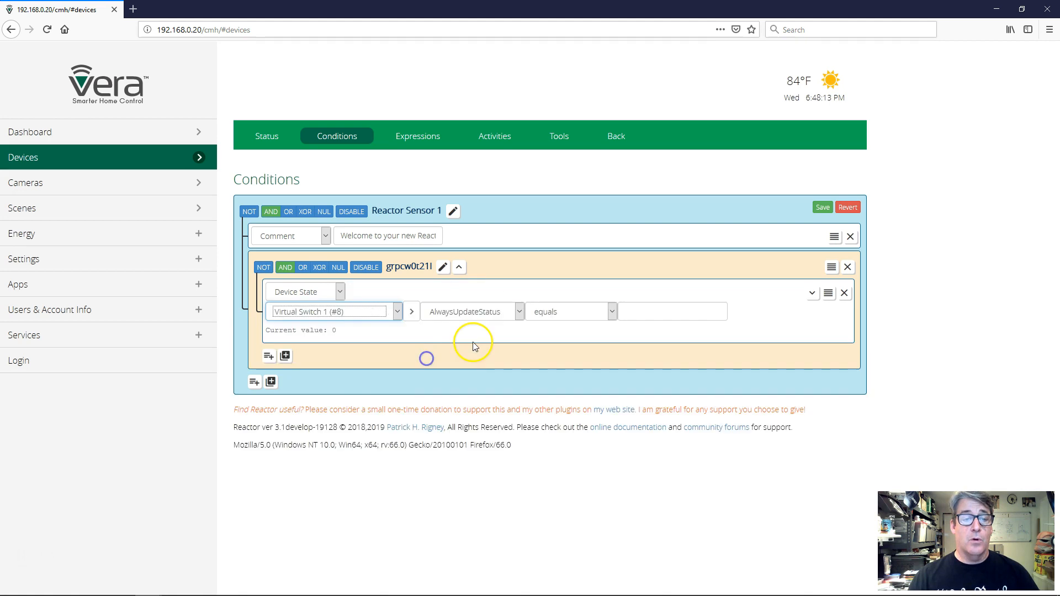
{"action": "left_click", "coordinate": [469, 312]}
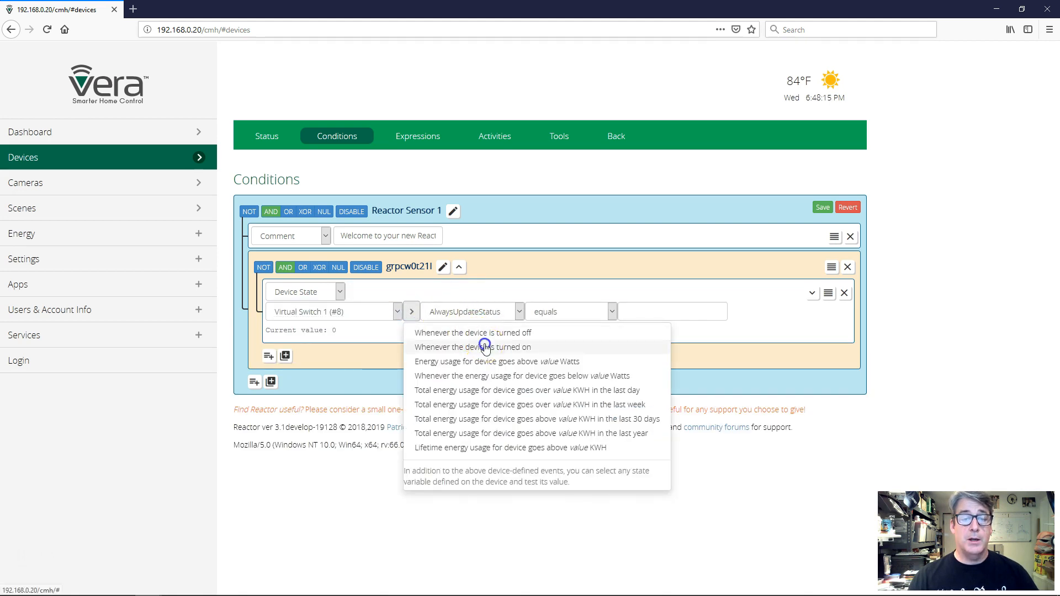
{"action": "left_click", "coordinate": [485, 344]}
Add a second Device State condition to the group for Virtual Switch 2 (#9) being turned on
{"action": "left_click", "coordinate": [268, 355]}
{"action": "left_click", "coordinate": [306, 359]}
{"action": "left_click", "coordinate": [321, 398]}
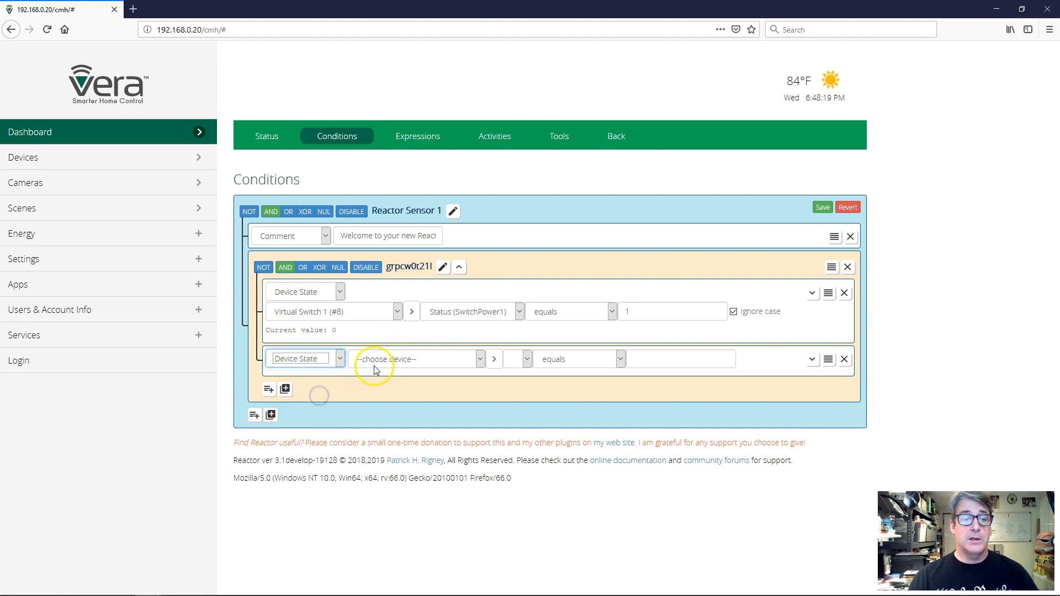
{"action": "left_click", "coordinate": [375, 360]}
{"action": "scroll", "coordinate": [409, 346], "scroll_direction": "down", "scroll_amount": 8}
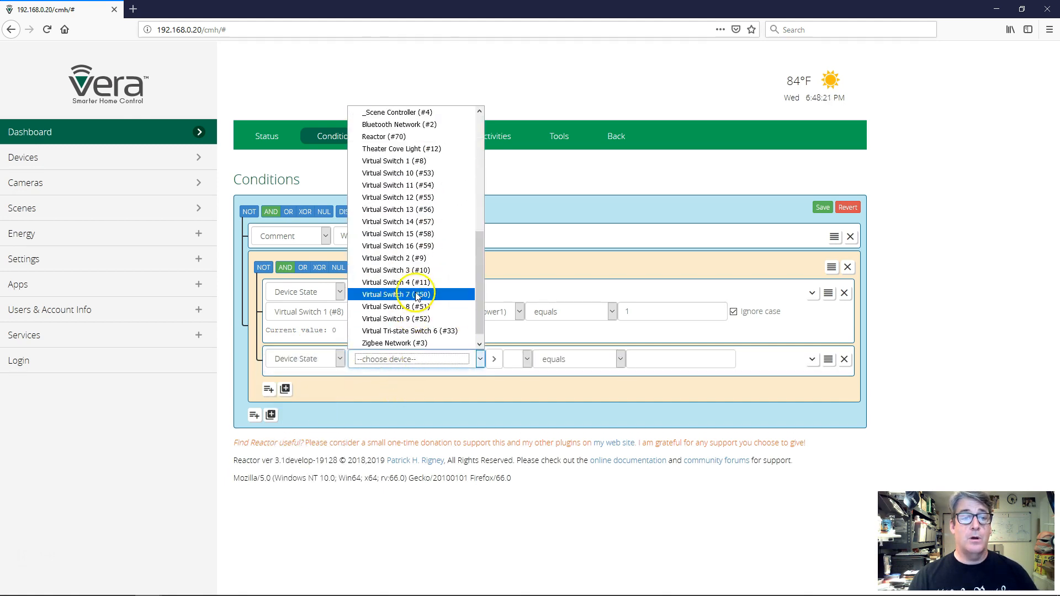
{"action": "left_click", "coordinate": [431, 258]}
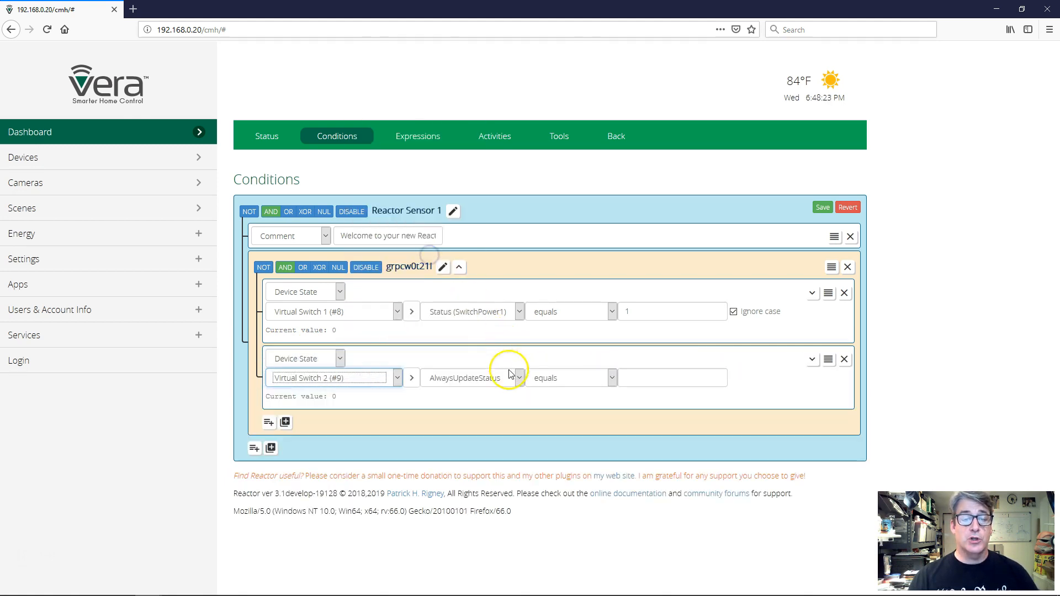
{"action": "left_click", "coordinate": [411, 377]}
{"action": "left_click", "coordinate": [470, 414]}
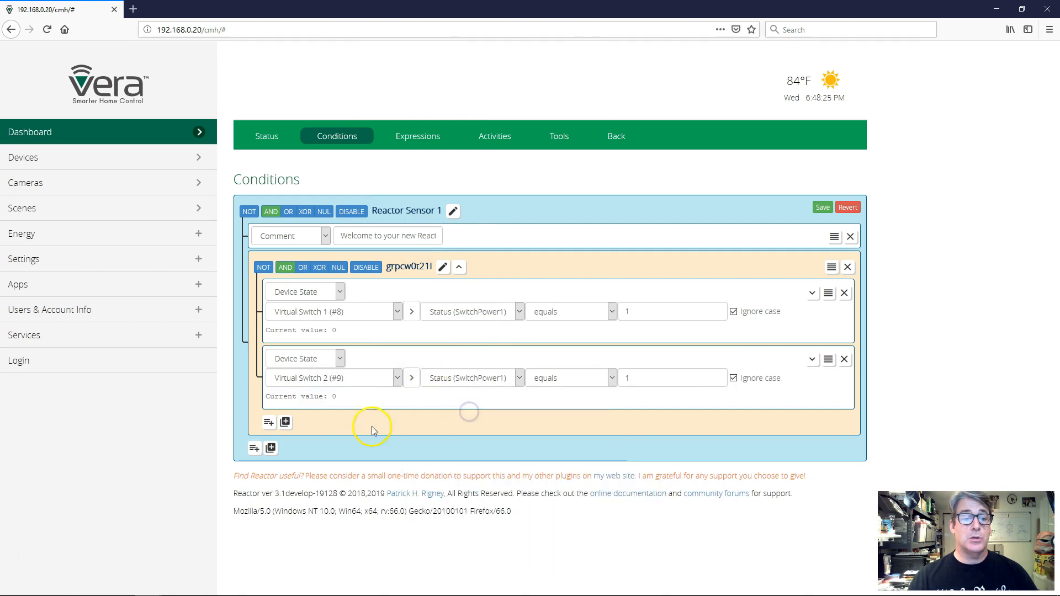
Add a third Device State condition to the group for Virtual Switch 3 (#10) being turned on
{"action": "left_click", "coordinate": [268, 422]}
{"action": "left_click", "coordinate": [314, 426]}
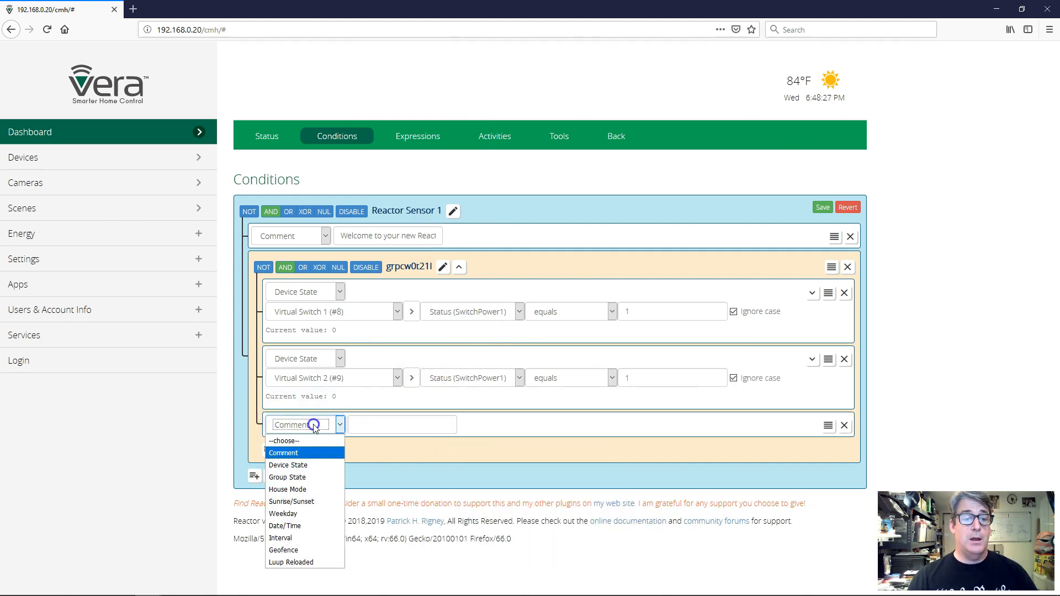
{"action": "left_click", "coordinate": [322, 465]}
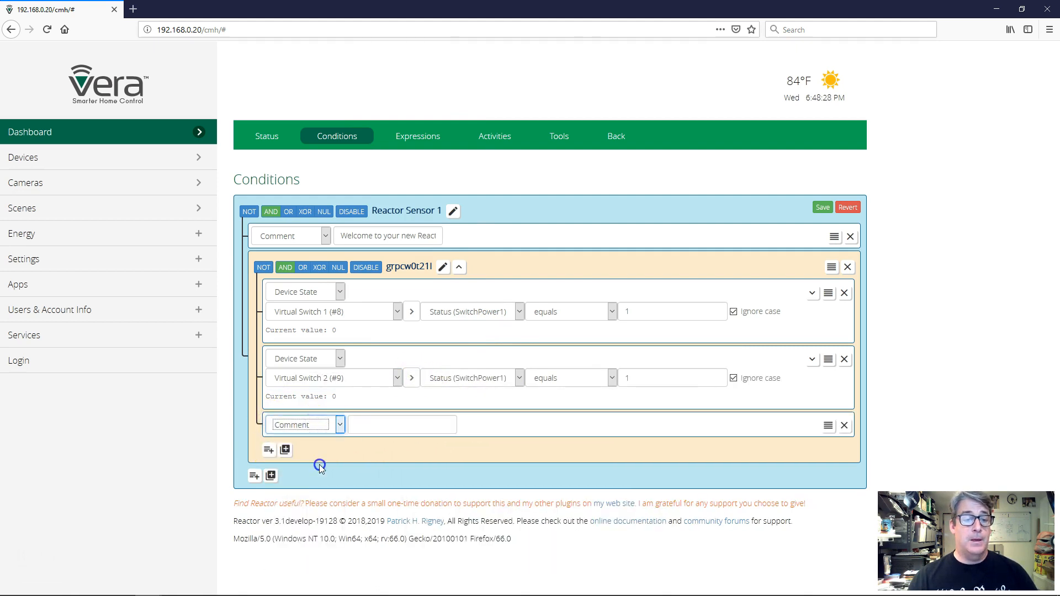
{"action": "left_click", "coordinate": [399, 426]}
{"action": "scroll", "coordinate": [417, 375], "scroll_direction": "down", "scroll_amount": 5}
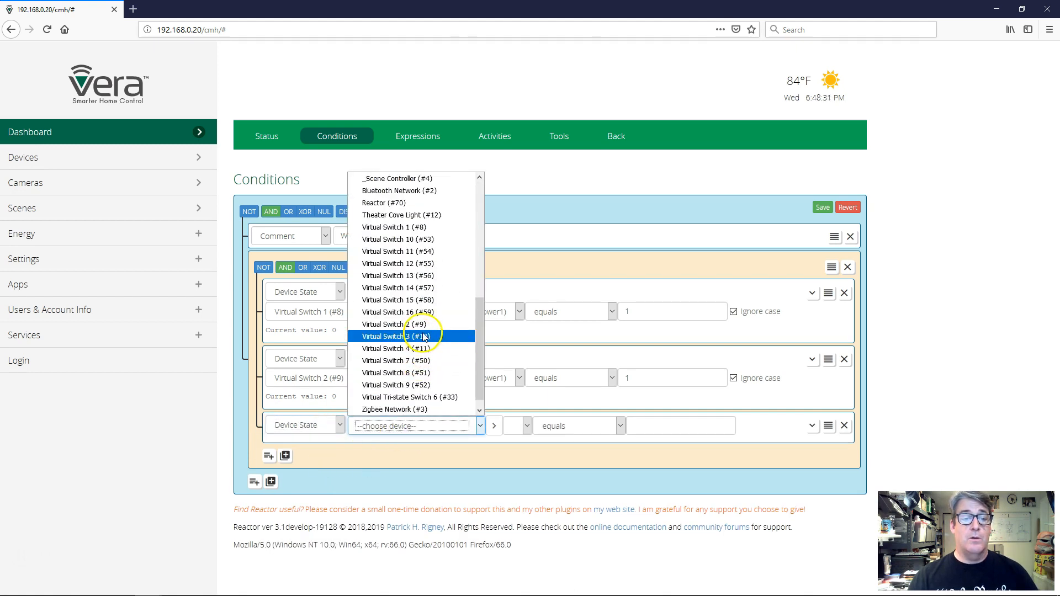
{"action": "left_click", "coordinate": [423, 337]}
{"action": "left_click", "coordinate": [412, 445]}
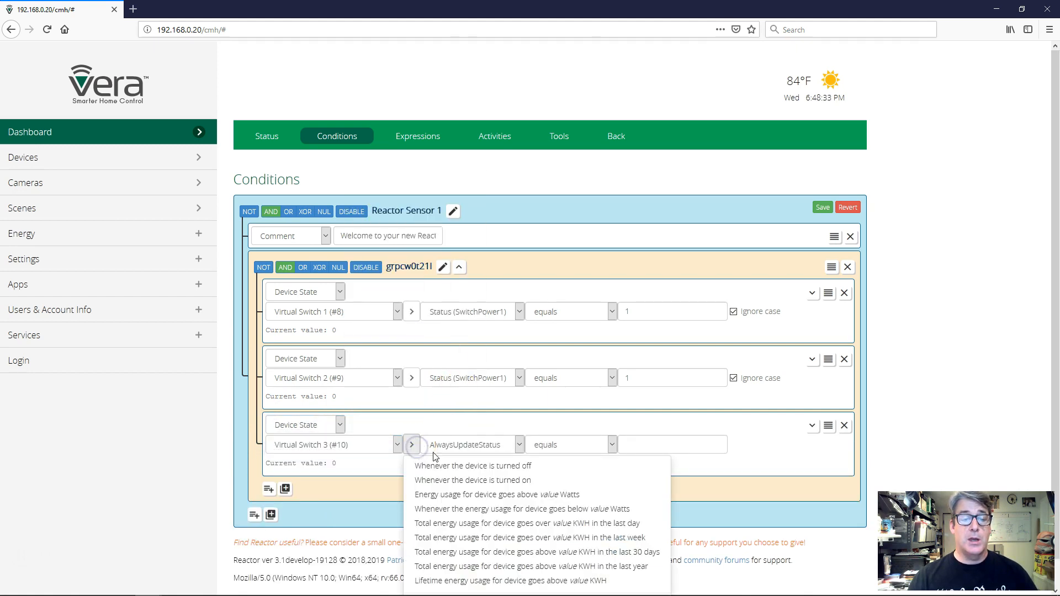
{"action": "left_click", "coordinate": [456, 479]}
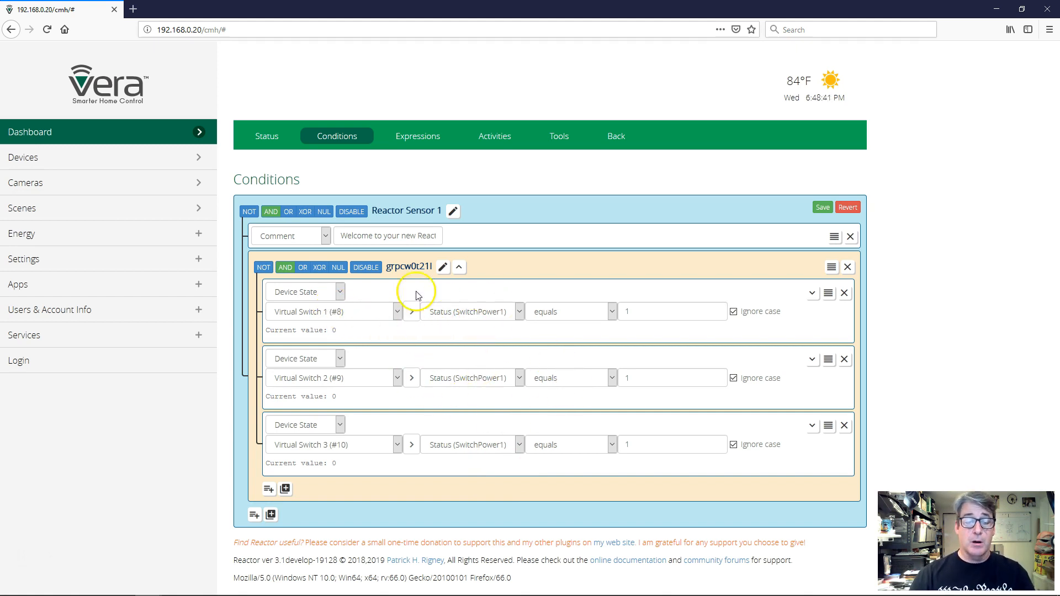
Rename the nested condition group to "Group A" and save the sensor's conditions
{"action": "left_click", "coordinate": [415, 267]}
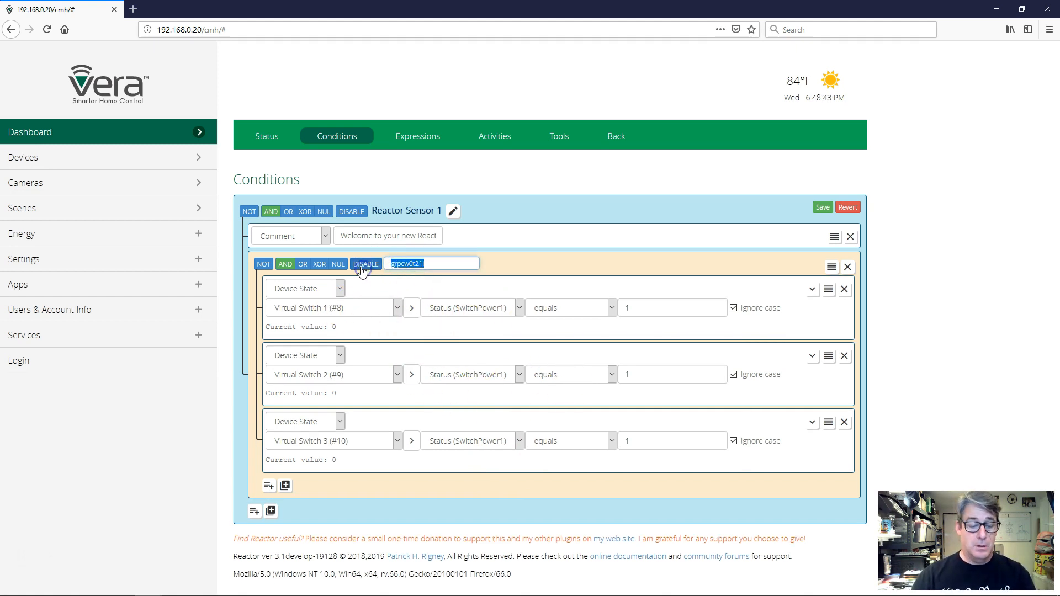
{"action": "type", "text": "Group A"}
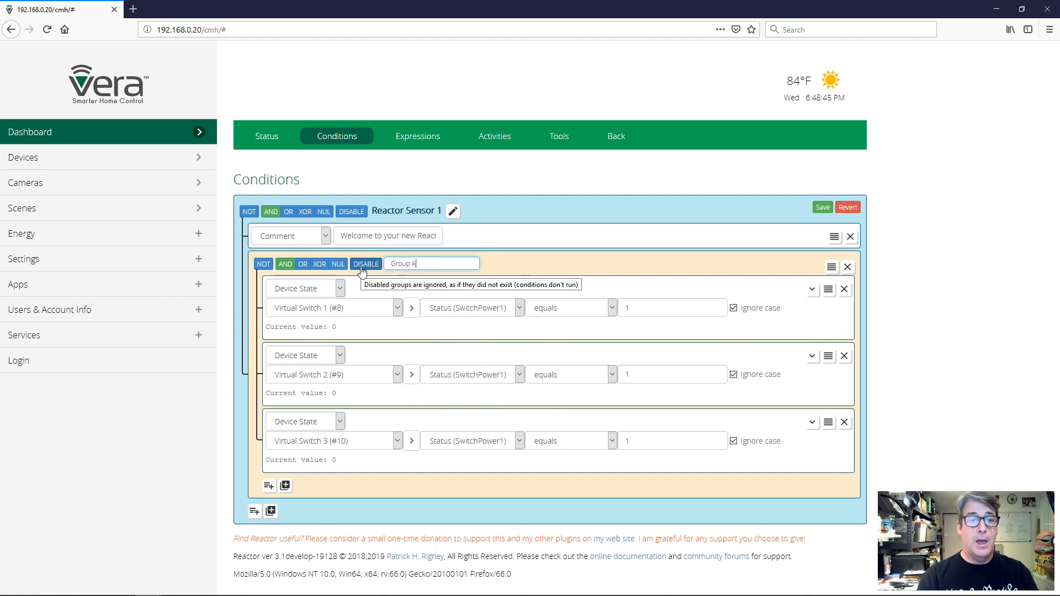
{"action": "key", "text": "Return"}
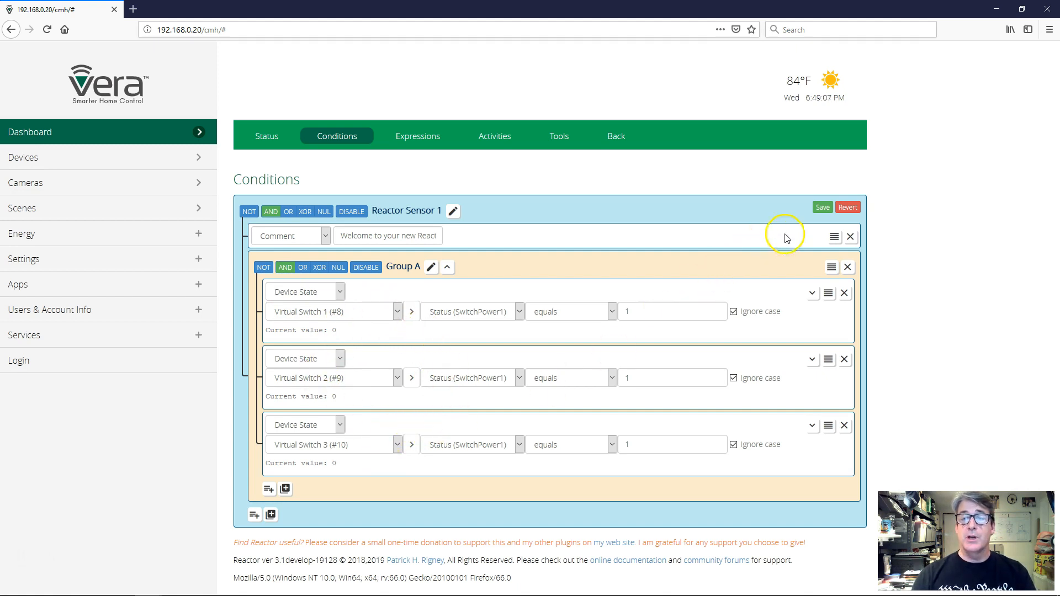
{"action": "left_click", "coordinate": [822, 210]}
Examine the sensor's live status for the root group, Group A and the three virtual switch conditions
{"action": "left_click", "coordinate": [268, 136]}
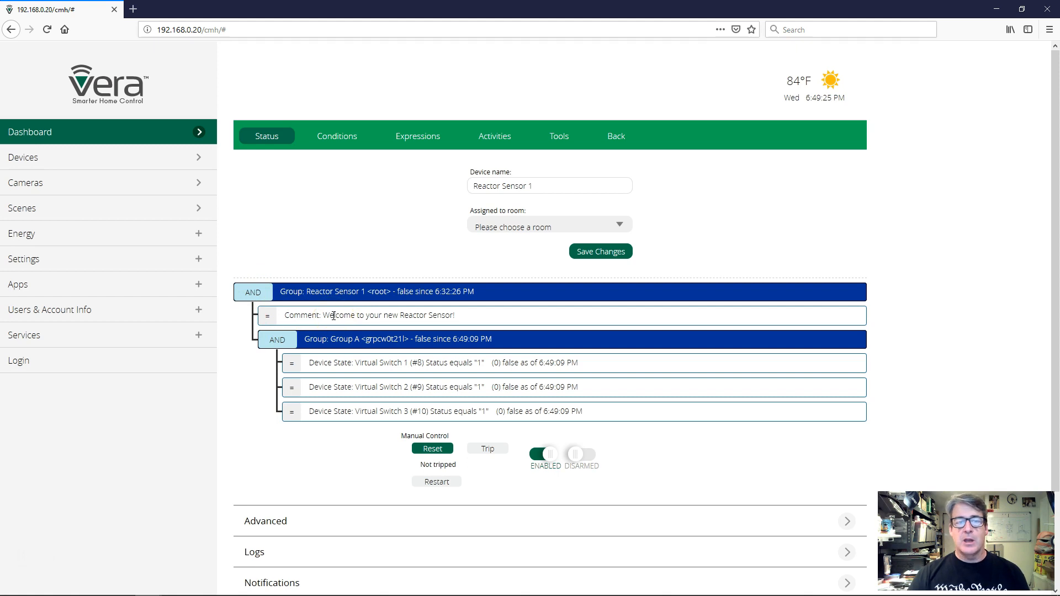
{"action": "left_click", "coordinate": [354, 359]}
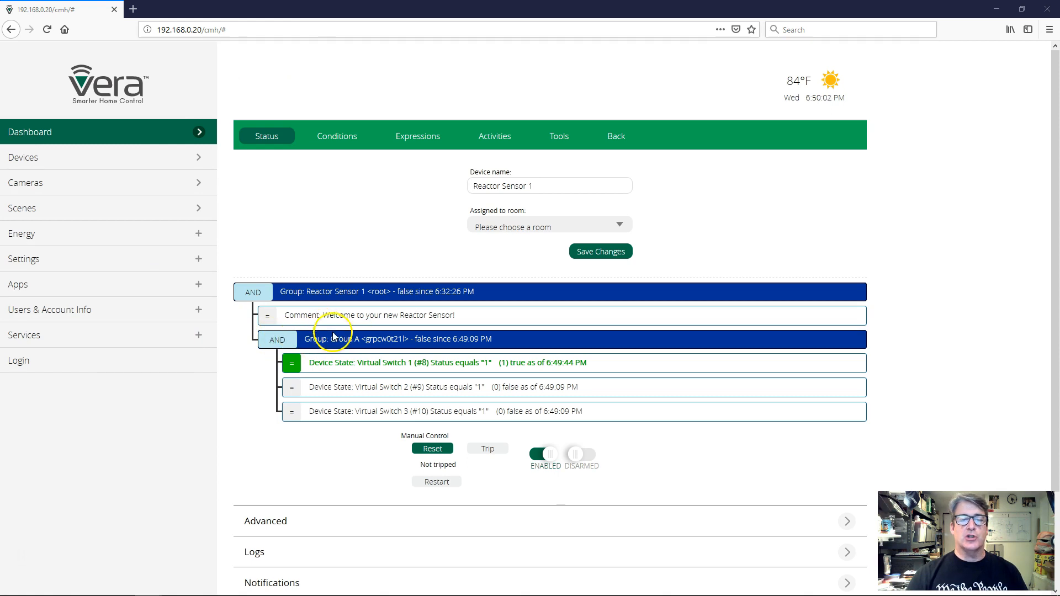
{"action": "left_click_drag", "start_coordinate": [414, 340], "coordinate": [427, 339]}
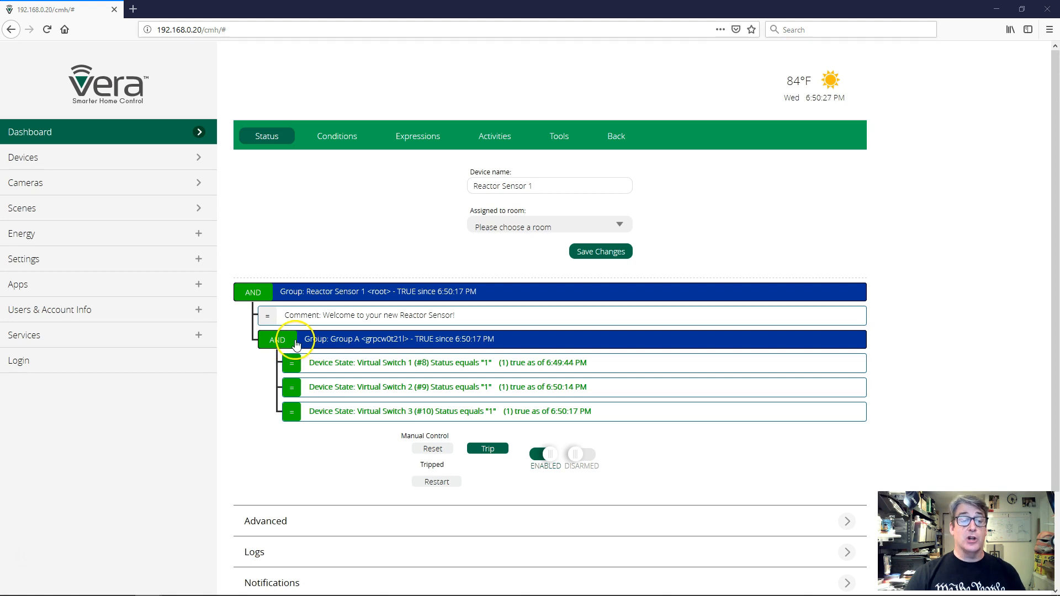
{"action": "left_click_drag", "start_coordinate": [418, 339], "coordinate": [432, 338]}
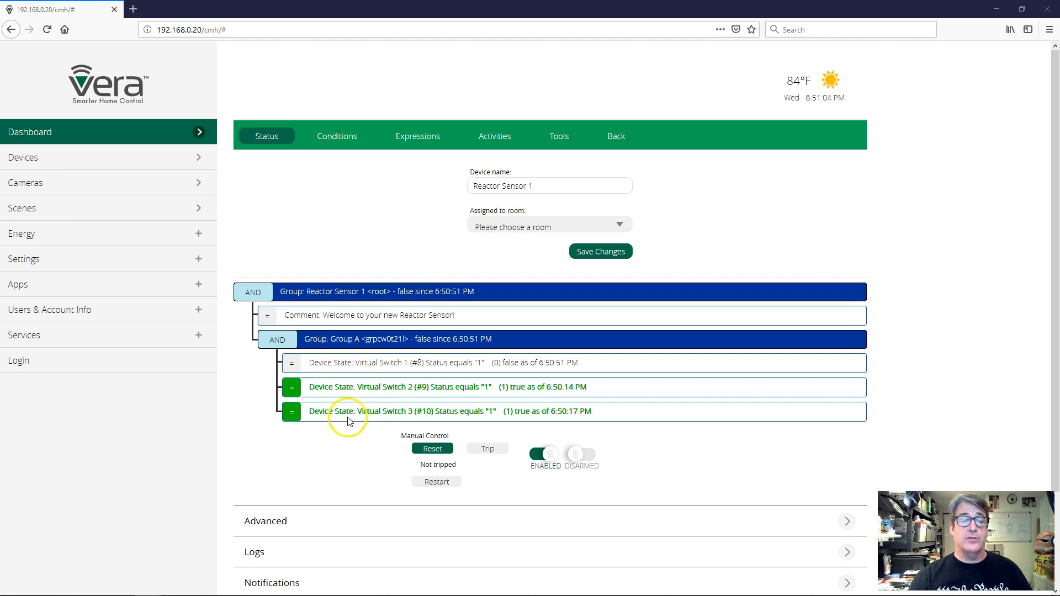
Return to the sensor's conditions and add a second nested group named "Group B" below Group A
{"action": "left_click", "coordinate": [337, 137]}
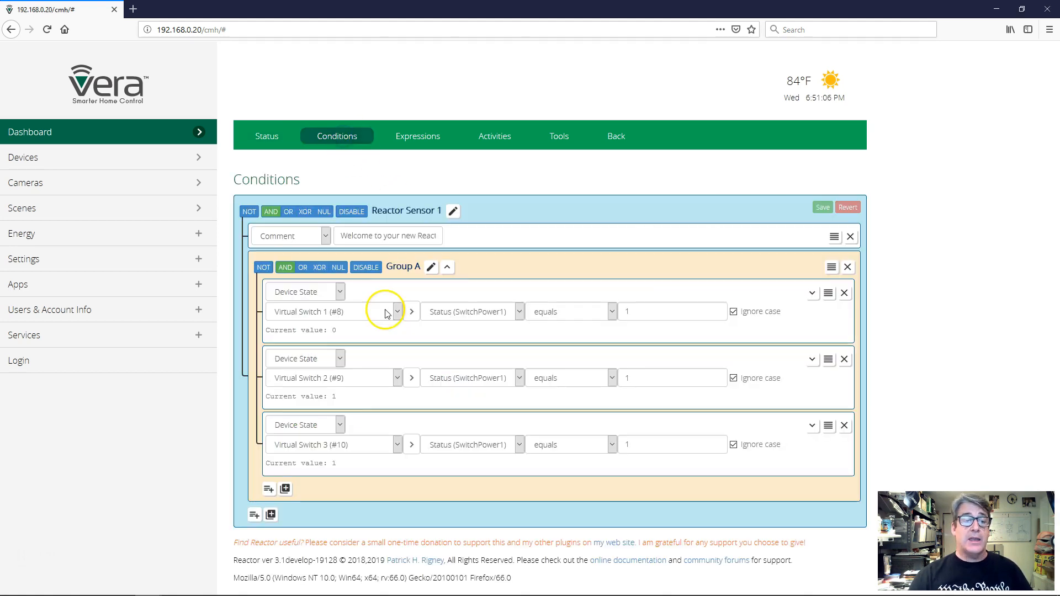
{"action": "left_click", "coordinate": [270, 515]}
{"action": "left_click", "coordinate": [408, 520]}
{"action": "left_click_drag", "start_coordinate": [428, 516], "coordinate": [364, 523]}
{"action": "type", "text": "Grou"}
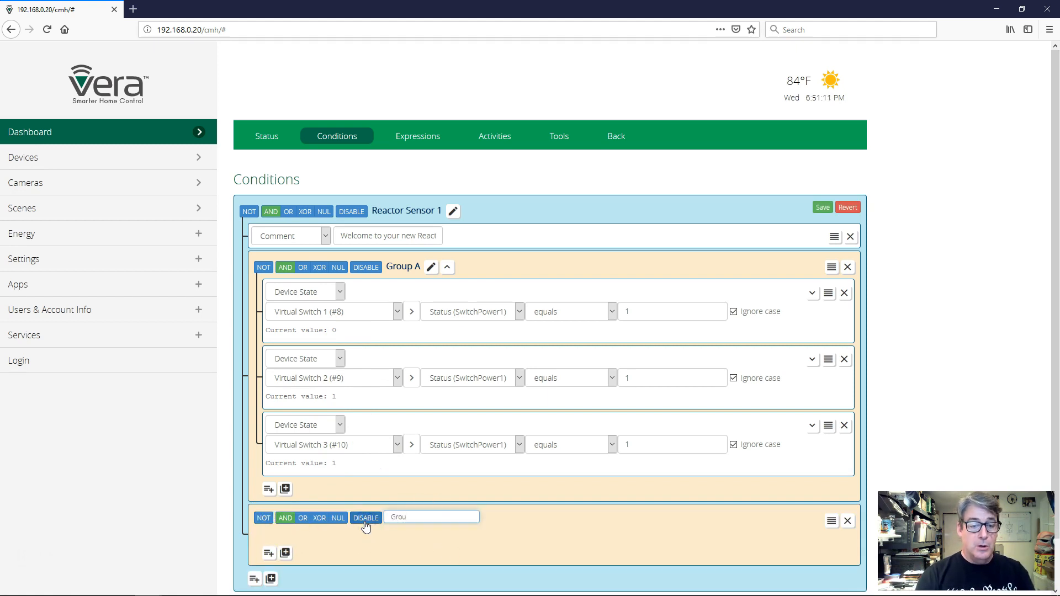
{"action": "type", "text": "p B"}
{"action": "key", "text": "Return"}
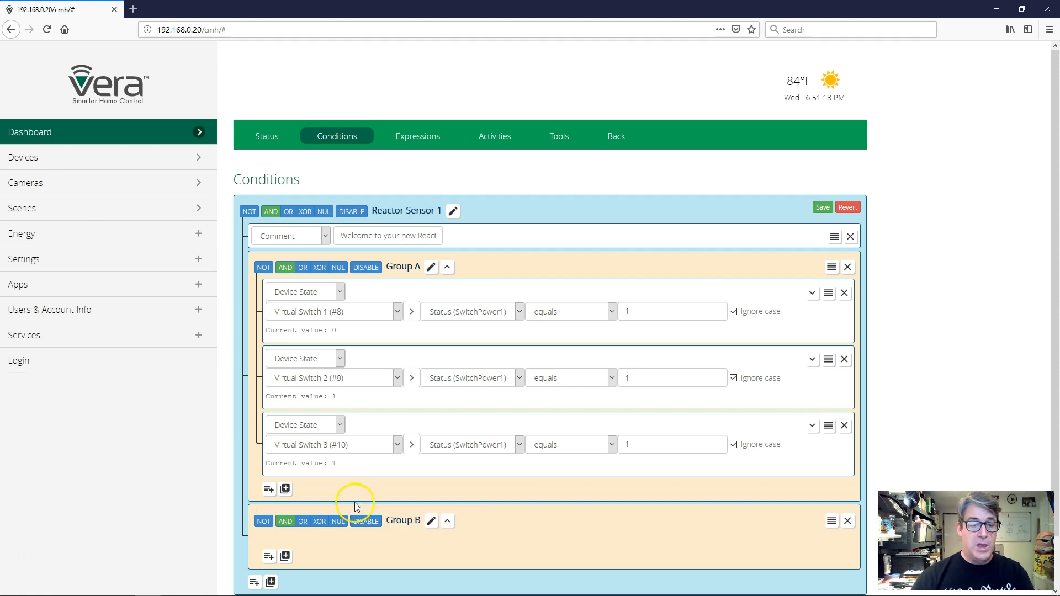
Add a Device State condition to Group B that is met whenever Virtual Switch 1 (#8) is turned on
{"action": "left_click", "coordinate": [269, 558]}
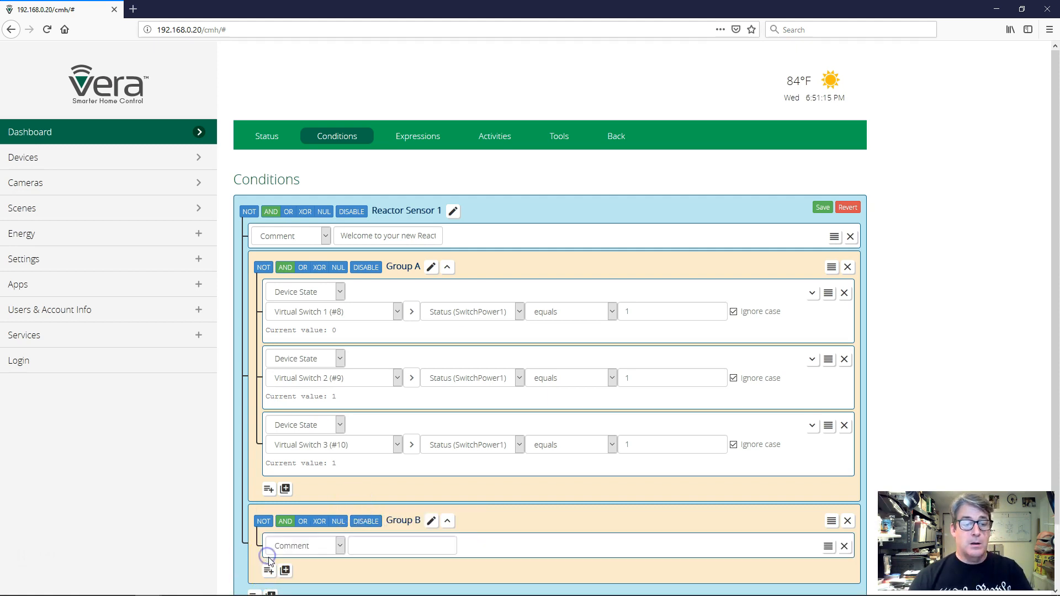
{"action": "left_click", "coordinate": [303, 547]}
{"action": "left_click", "coordinate": [308, 433]}
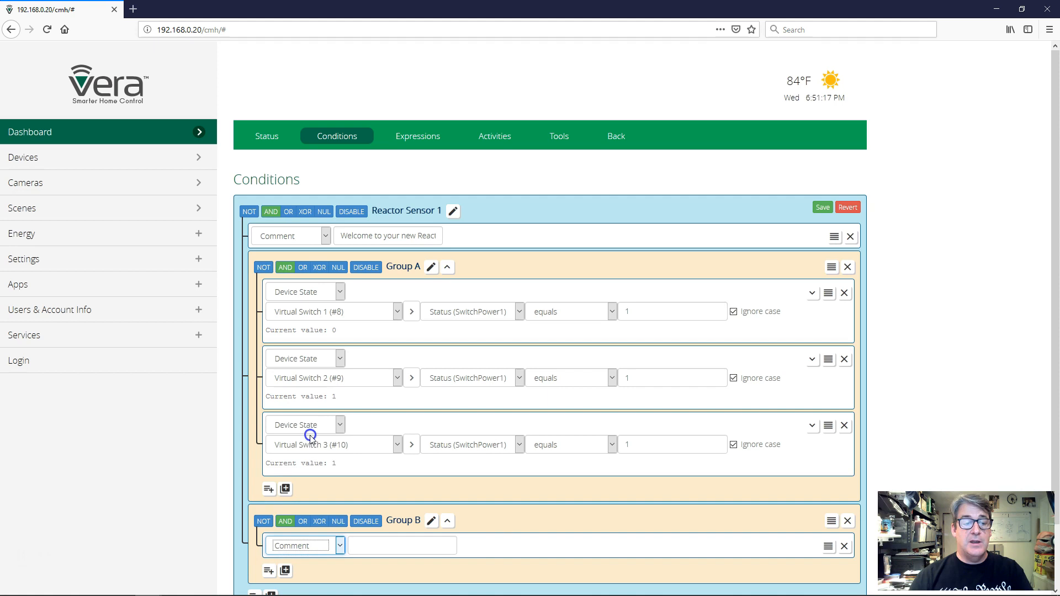
{"action": "left_click", "coordinate": [407, 546]}
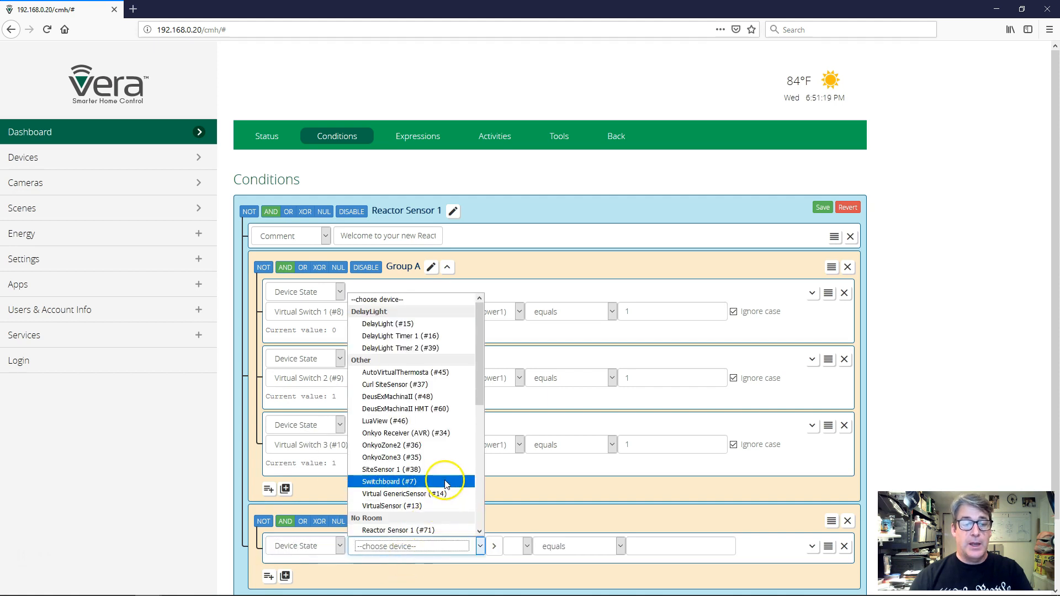
{"action": "scroll", "coordinate": [444, 480], "scroll_direction": "down", "scroll_amount": 5}
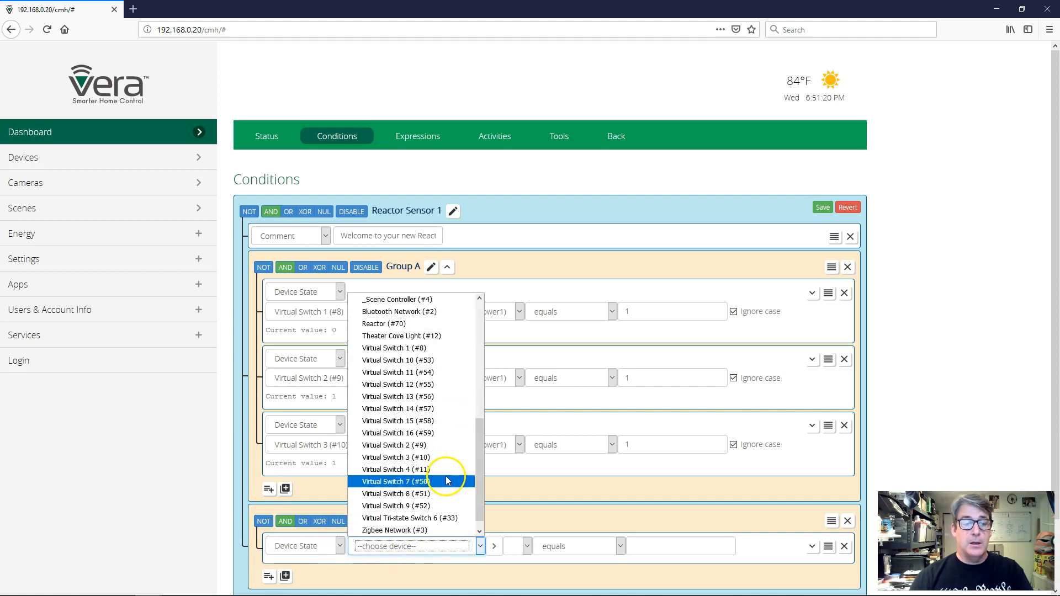
{"action": "left_click", "coordinate": [432, 348]}
{"action": "left_click", "coordinate": [412, 565]}
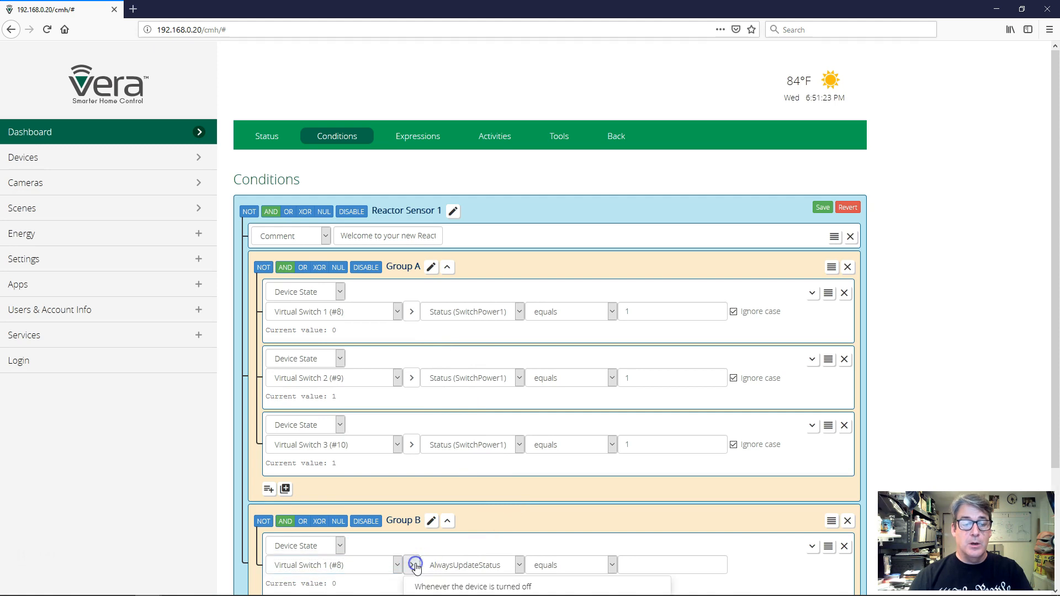
{"action": "scroll", "coordinate": [442, 574], "scroll_direction": "down", "scroll_amount": 1}
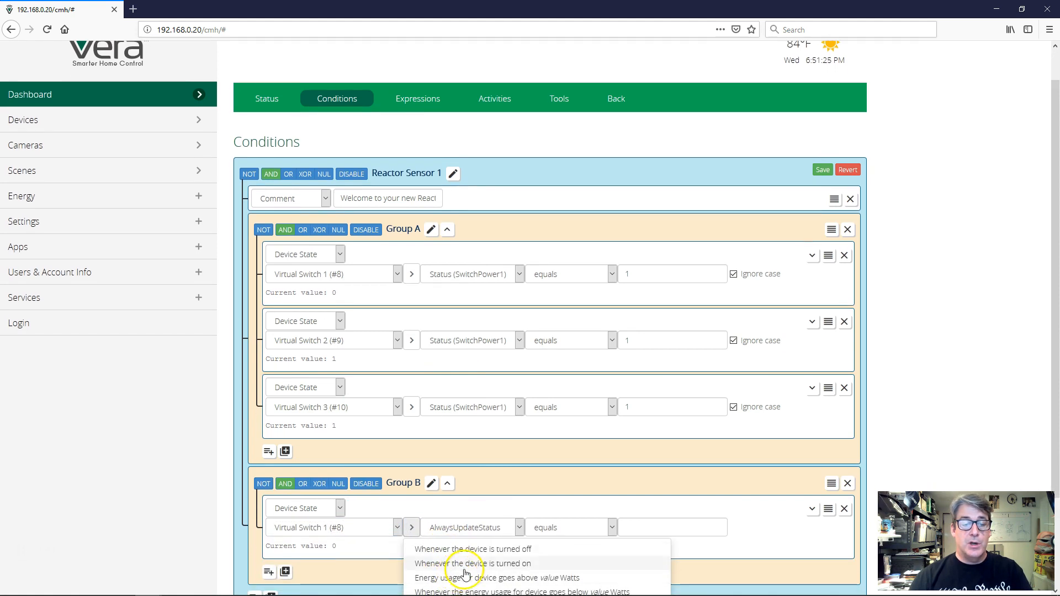
{"action": "left_click", "coordinate": [466, 550]}
Add a second Device State condition to Group B that is met whenever Virtual Switch 2 (#9) is turned on
{"action": "scroll", "coordinate": [477, 549], "scroll_direction": "down", "scroll_amount": 2}
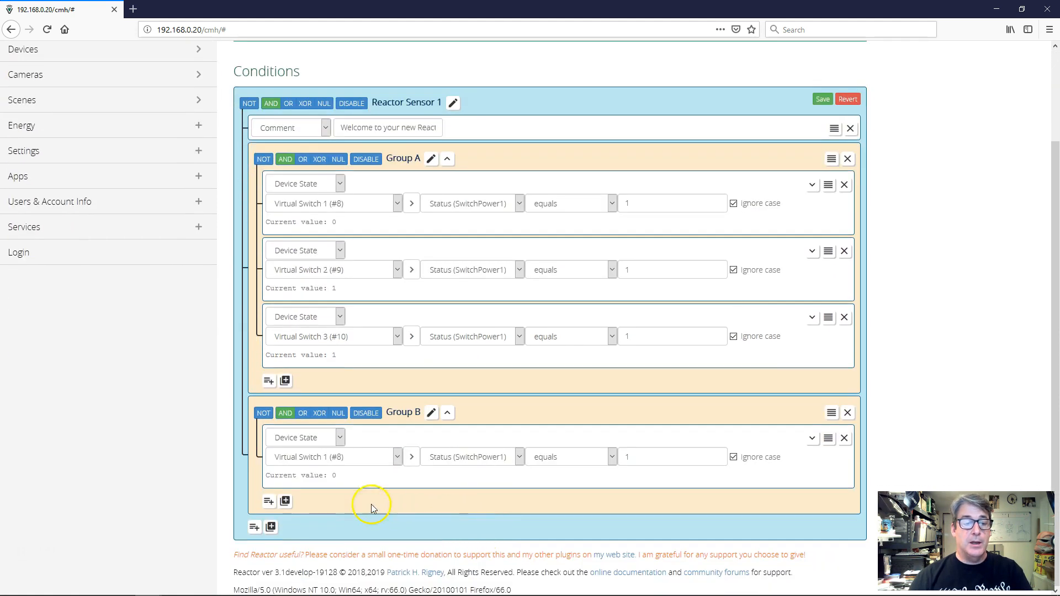
{"action": "left_click", "coordinate": [268, 501]}
{"action": "left_click", "coordinate": [301, 503]}
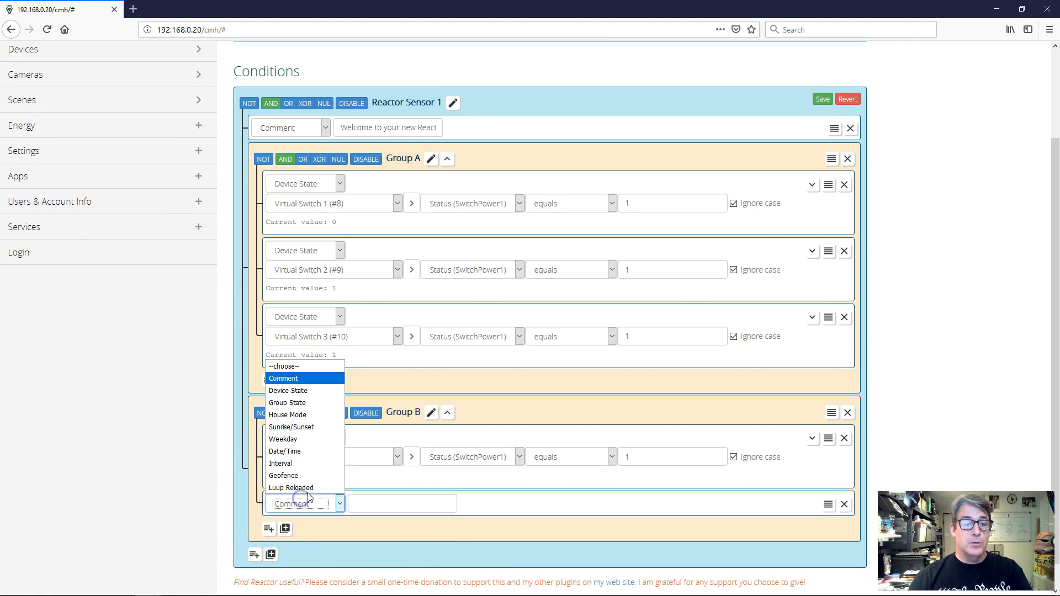
{"action": "left_click", "coordinate": [306, 390]}
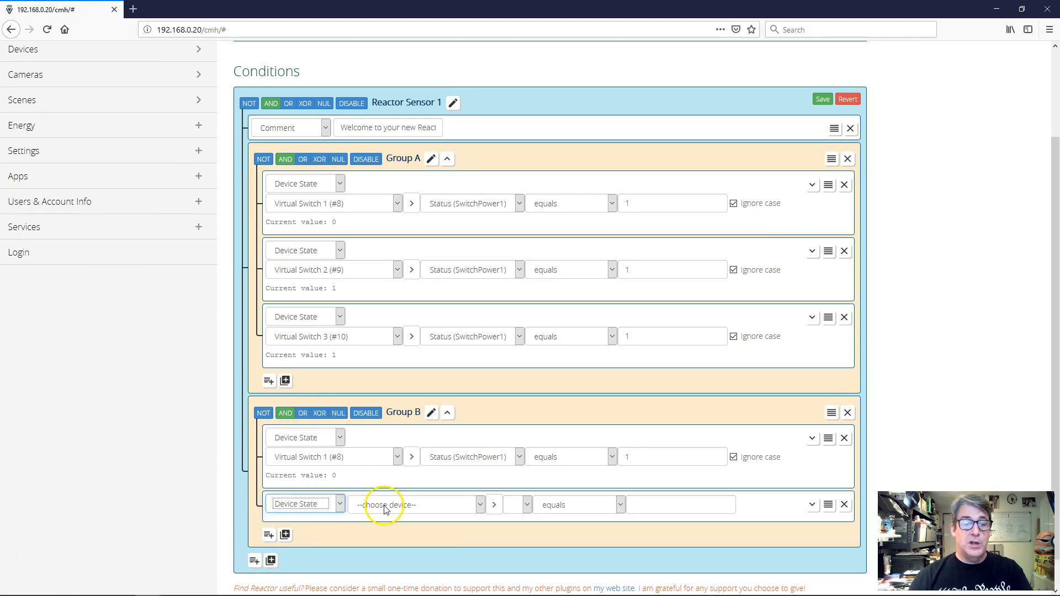
{"action": "left_click", "coordinate": [385, 505]}
{"action": "scroll", "coordinate": [406, 425], "scroll_direction": "down", "scroll_amount": 5}
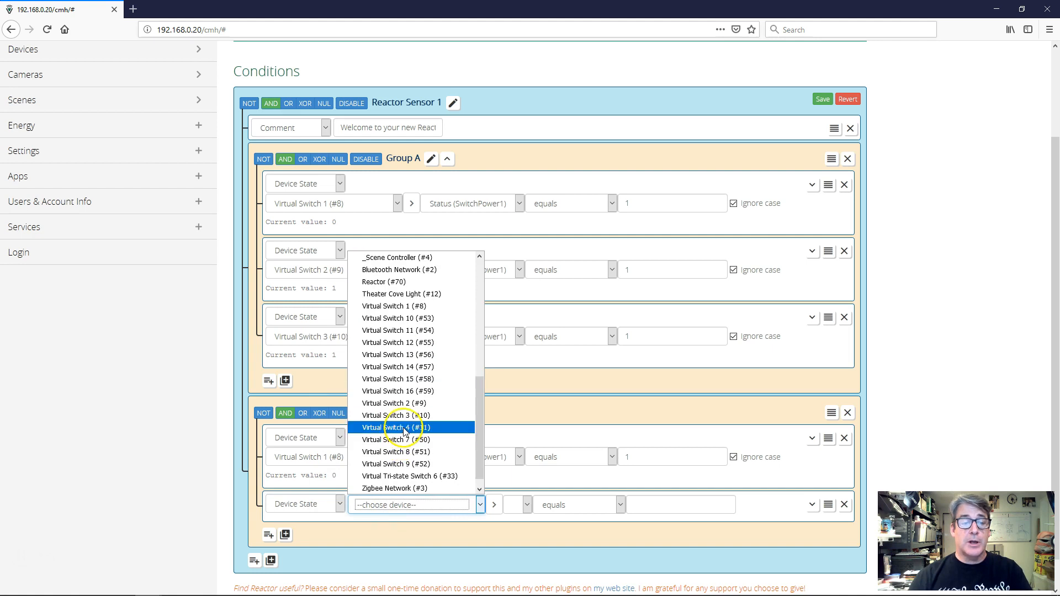
{"action": "left_click", "coordinate": [408, 404]}
{"action": "left_click", "coordinate": [409, 523]}
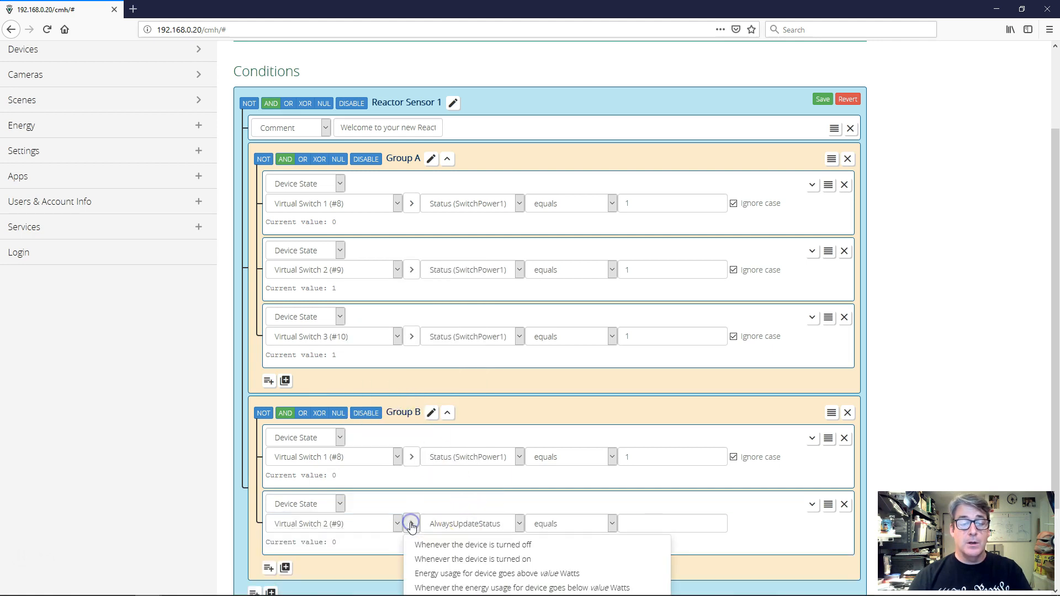
{"action": "left_click", "coordinate": [442, 555]}
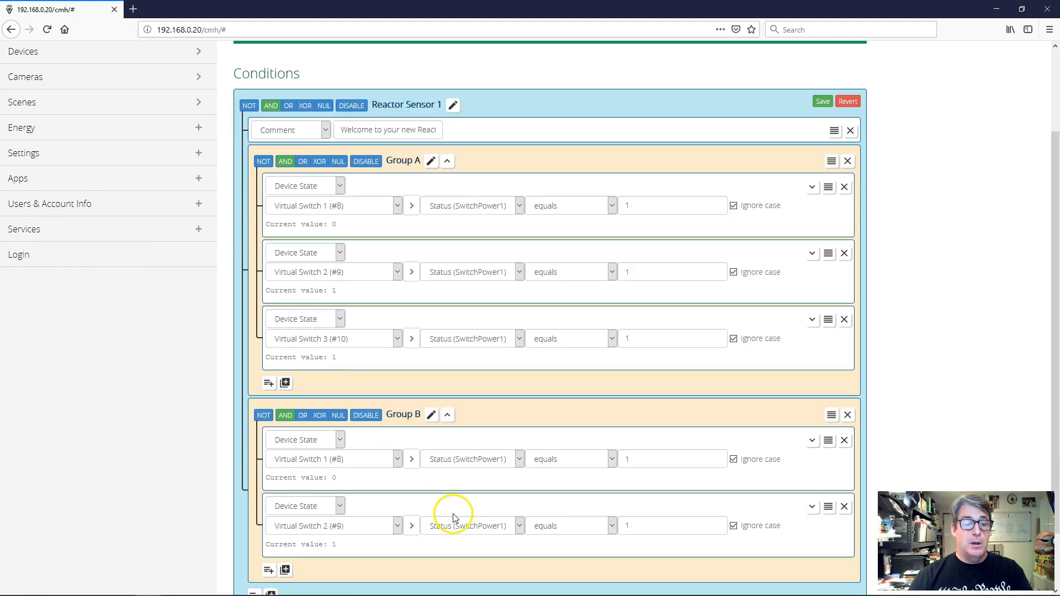
Add a third Device State condition to Group B that is met whenever Virtual Switch 3 (#10) is turned on
{"action": "scroll", "coordinate": [419, 524], "scroll_direction": "down", "scroll_amount": 2}
{"action": "left_click", "coordinate": [268, 502]}
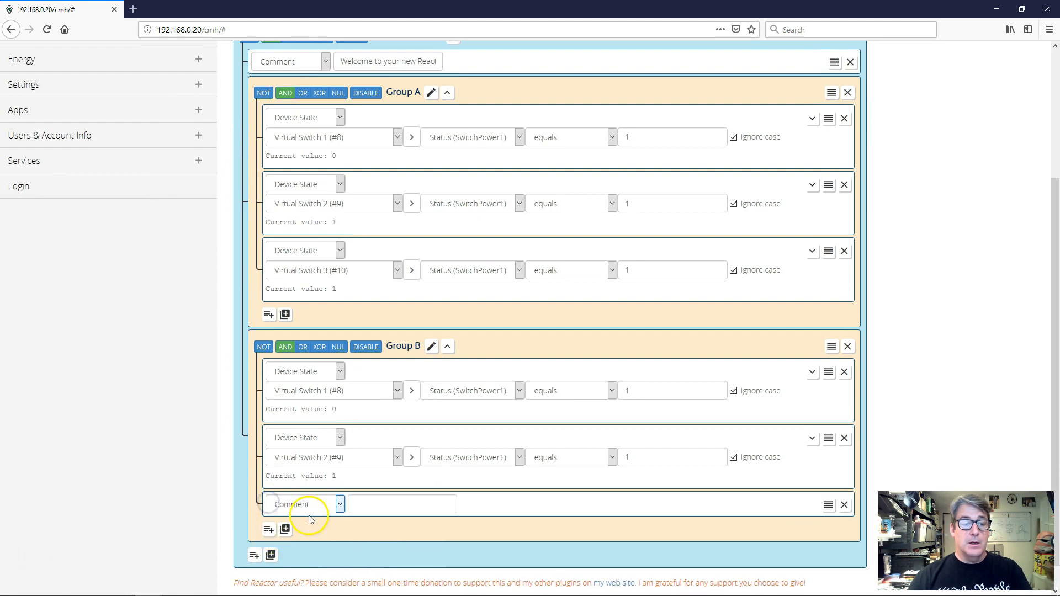
{"action": "left_click", "coordinate": [307, 505]}
{"action": "left_click", "coordinate": [298, 390]}
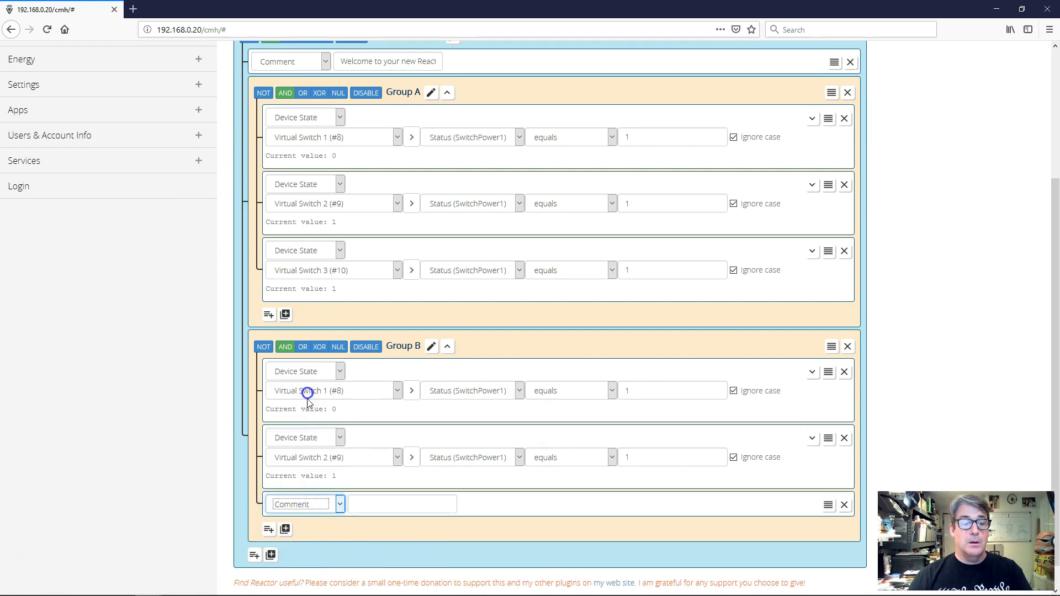
{"action": "left_click", "coordinate": [406, 504]}
{"action": "scroll", "coordinate": [410, 430], "scroll_direction": "down", "scroll_amount": 3}
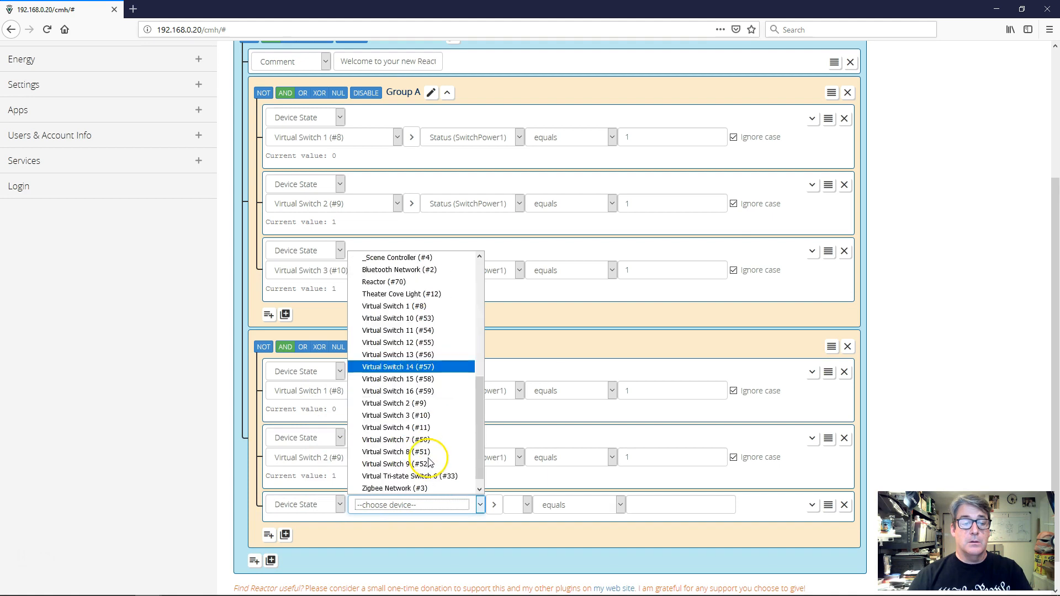
{"action": "left_click", "coordinate": [418, 417]}
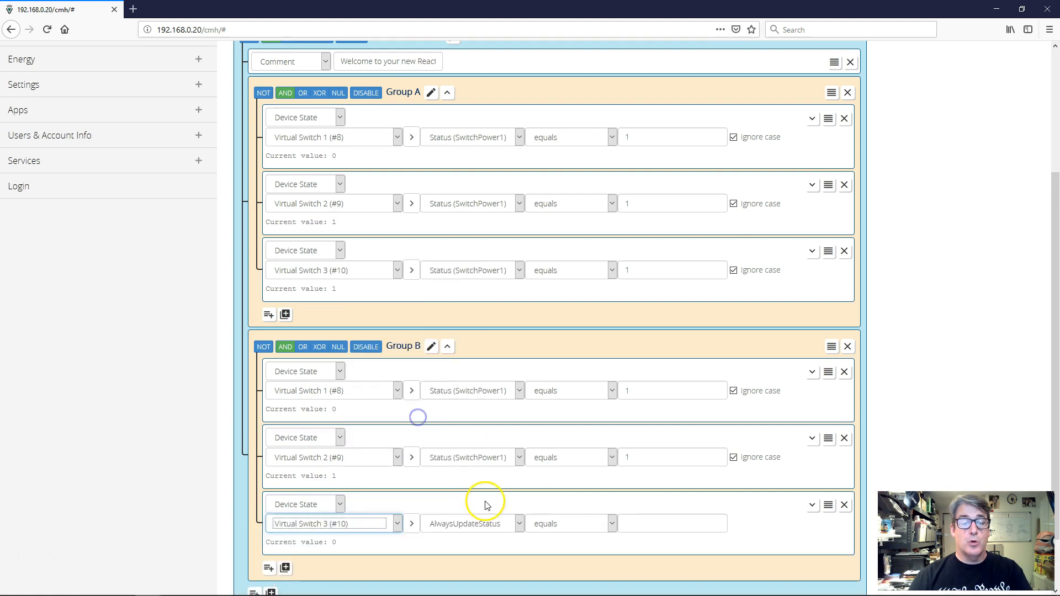
{"action": "left_click", "coordinate": [411, 523]}
{"action": "left_click", "coordinate": [439, 560]}
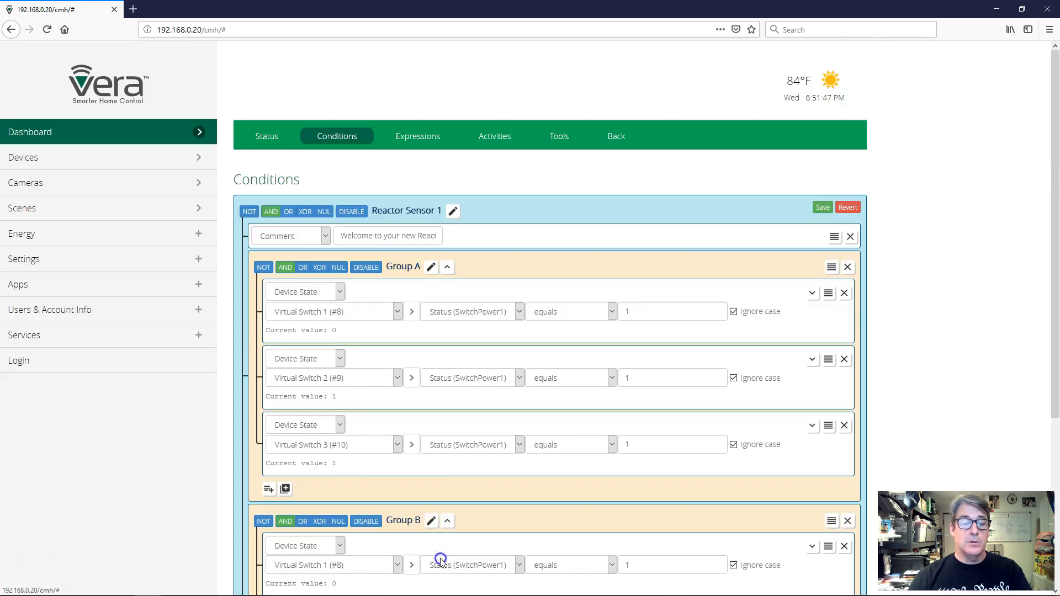
Set Group B's logical operator to OR and save the sensor's conditions
{"action": "scroll", "coordinate": [475, 530], "scroll_direction": "down", "scroll_amount": 2}
{"action": "scroll", "coordinate": [475, 516], "scroll_direction": "down", "scroll_amount": 2}
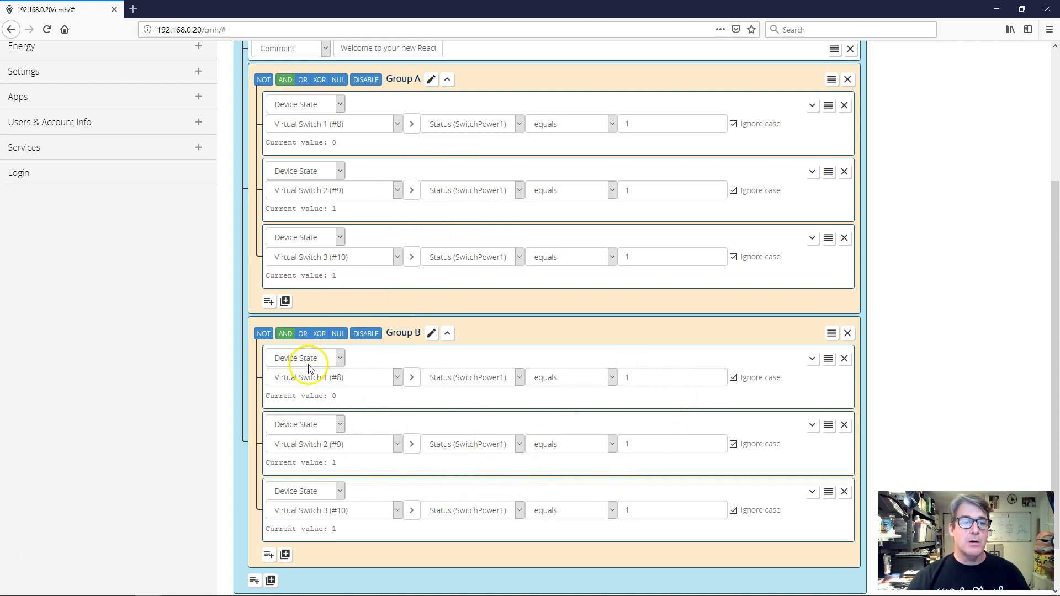
{"action": "left_click", "coordinate": [302, 333]}
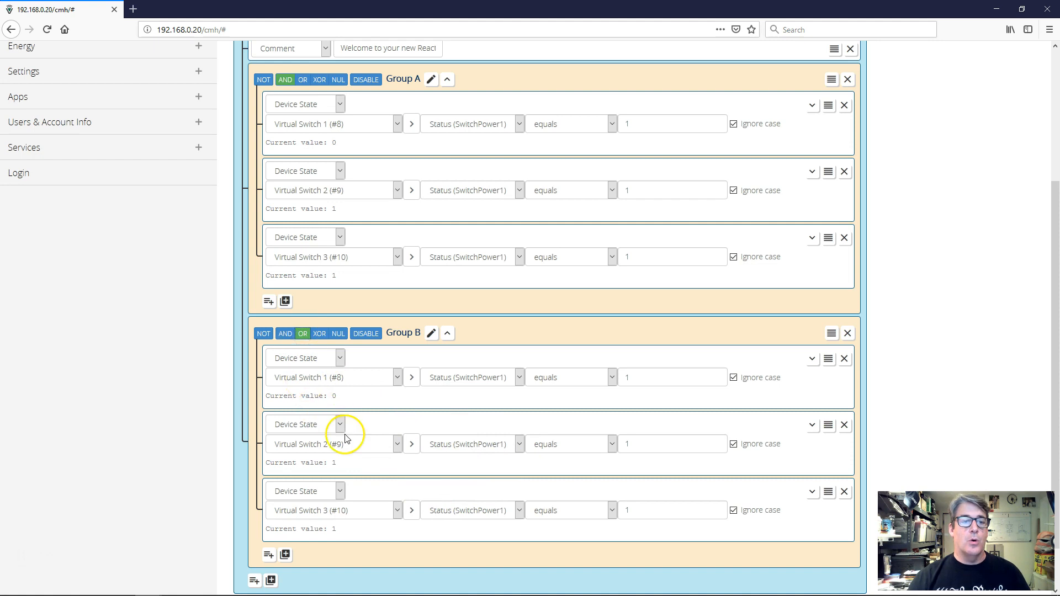
{"action": "scroll", "coordinate": [409, 447], "scroll_direction": "up", "scroll_amount": 2}
{"action": "scroll", "coordinate": [415, 445], "scroll_direction": "down", "scroll_amount": 1}
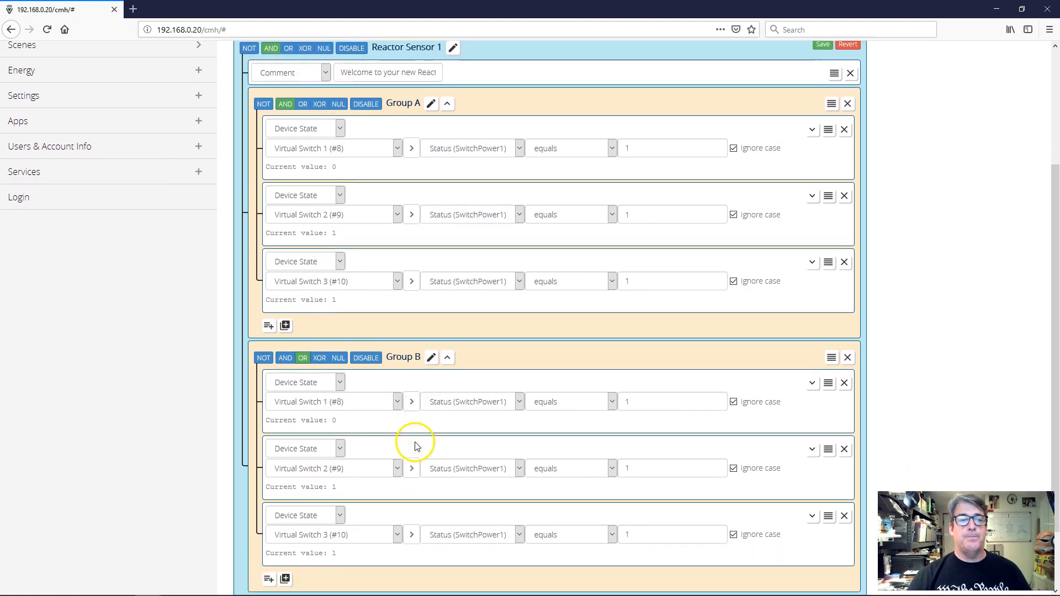
{"action": "scroll", "coordinate": [663, 403], "scroll_direction": "up", "scroll_amount": 2}
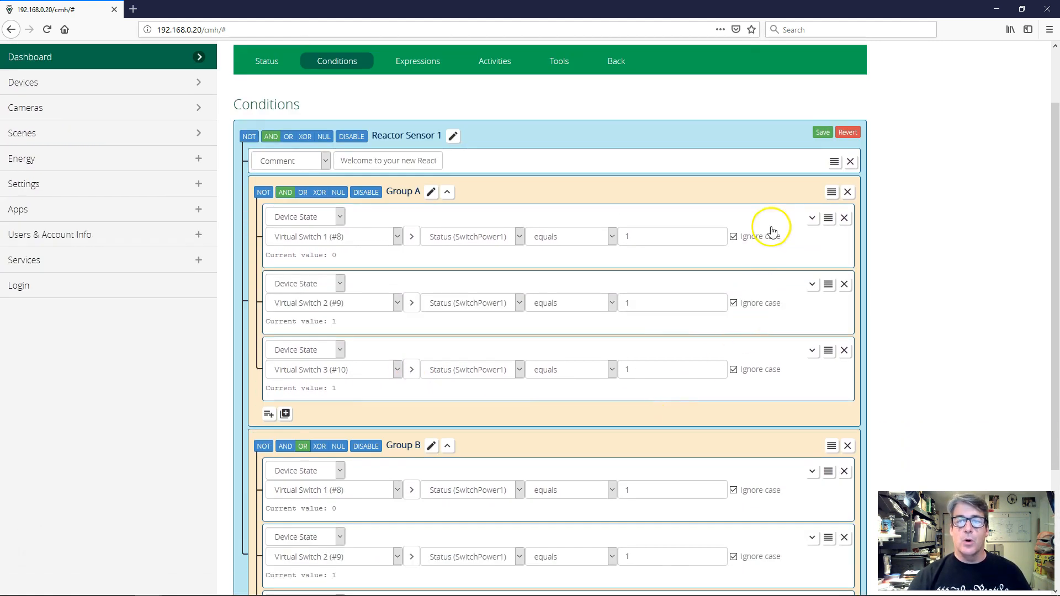
{"action": "left_click", "coordinate": [823, 133]}
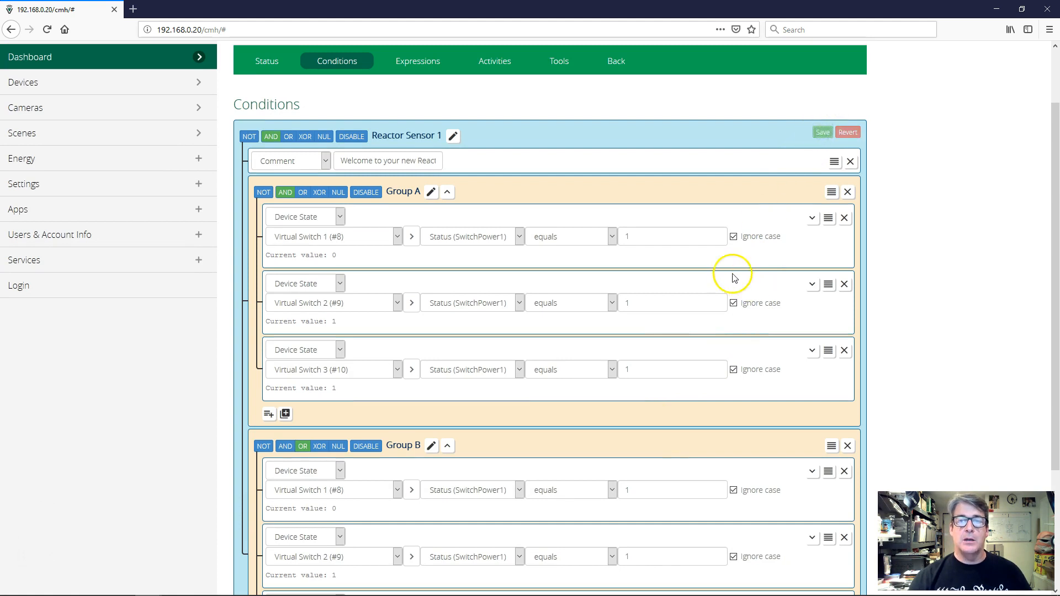
Examine the sensor's live status for the root group, the AND-based Group A and the OR-based Group B
{"action": "left_click", "coordinate": [269, 63]}
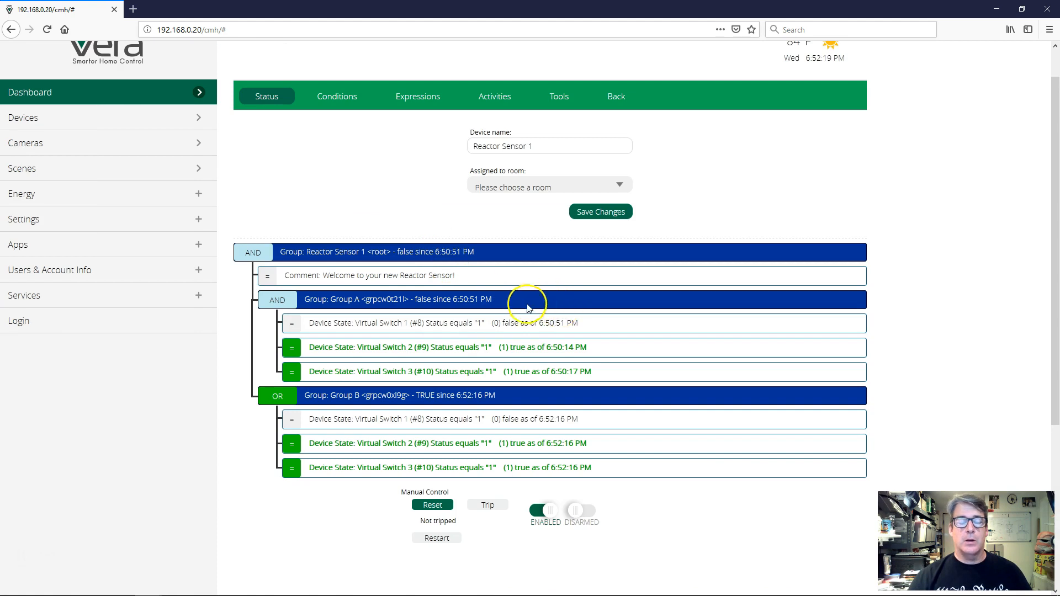
{"action": "scroll", "coordinate": [527, 308], "scroll_direction": "down", "scroll_amount": 3}
{"action": "scroll", "coordinate": [522, 303], "scroll_direction": "up", "scroll_amount": 5}
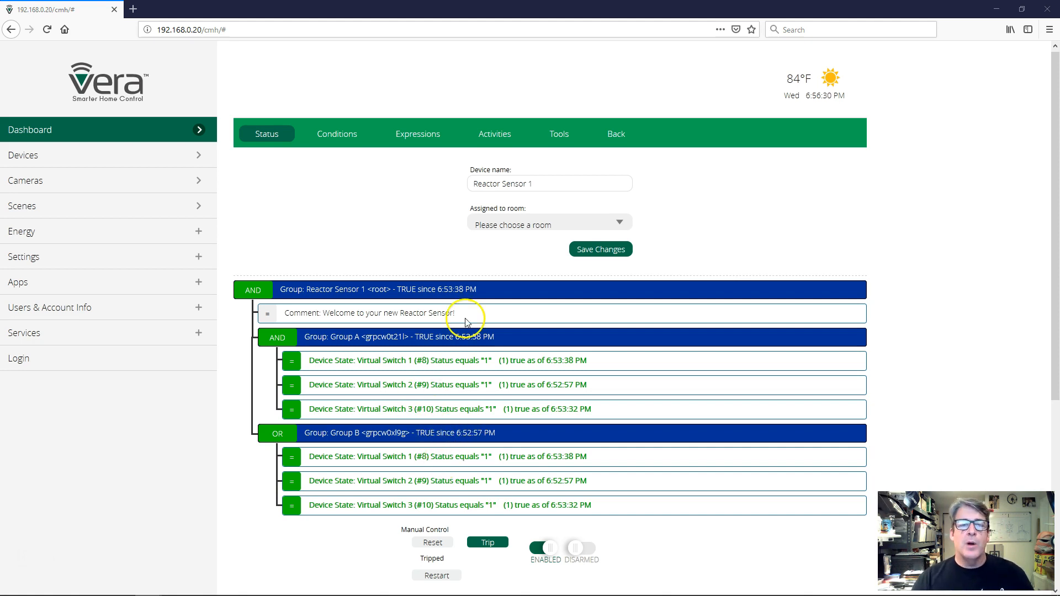
Return to the sensor's conditions and add a third nested group below Group B
{"action": "left_click", "coordinate": [340, 133]}
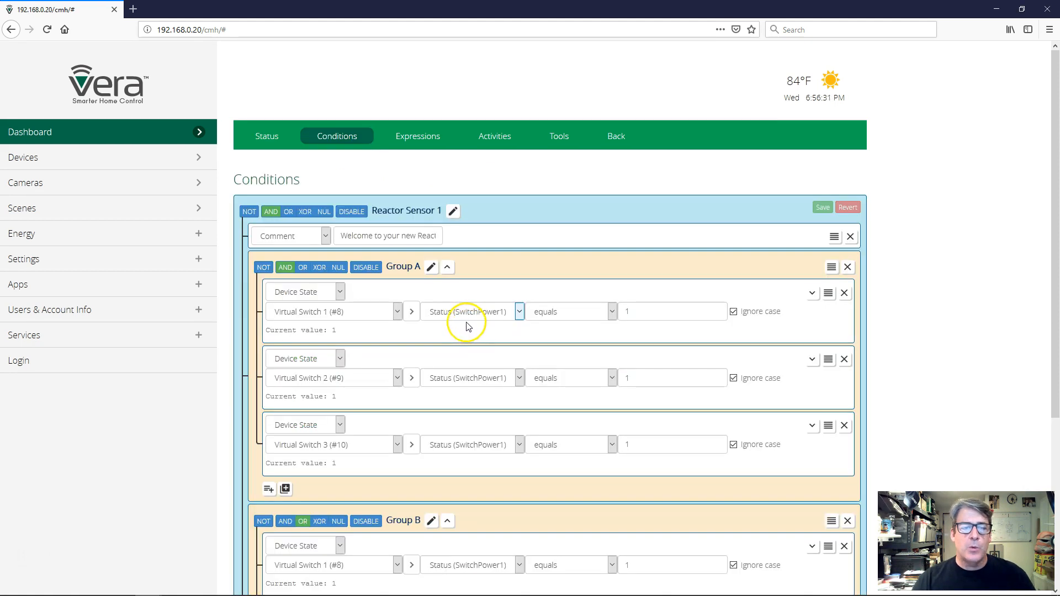
{"action": "scroll", "coordinate": [467, 324], "scroll_direction": "down", "scroll_amount": 5}
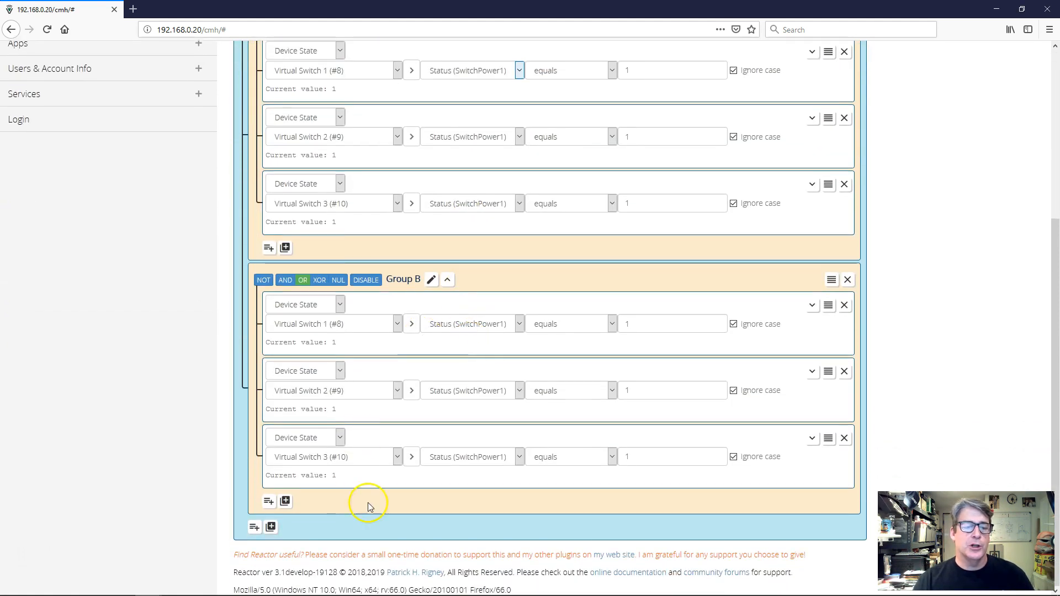
{"action": "left_click", "coordinate": [270, 527]}
{"action": "scroll", "coordinate": [397, 499], "scroll_direction": "down", "scroll_amount": 1}
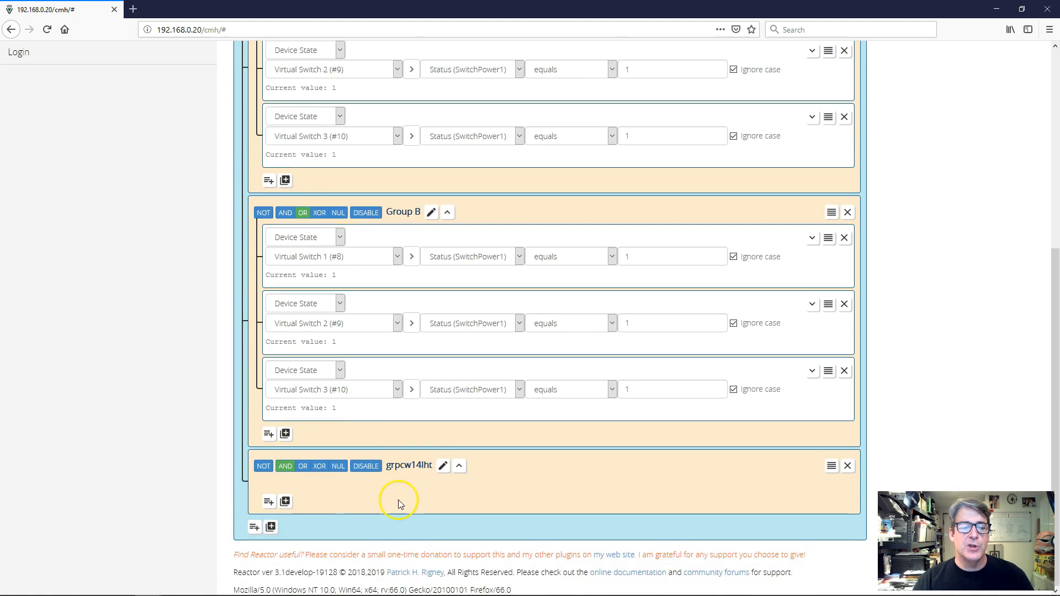
Add a Device State condition to the new third group that is met whenever Virtual Switch 1 (#8) is turned on
{"action": "left_click", "coordinate": [269, 501]}
{"action": "left_click", "coordinate": [322, 491]}
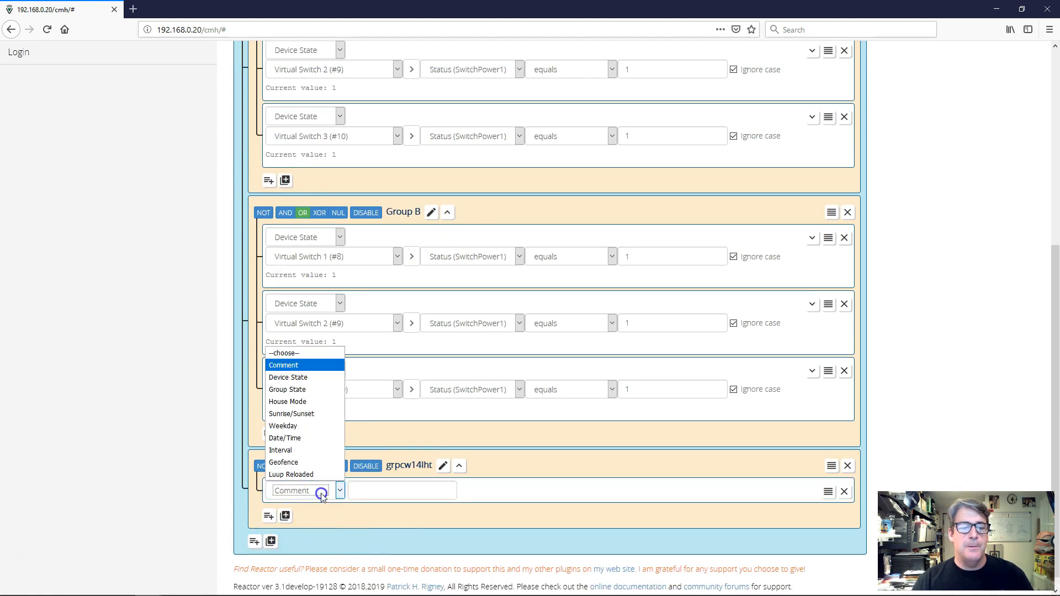
{"action": "left_click", "coordinate": [308, 377]}
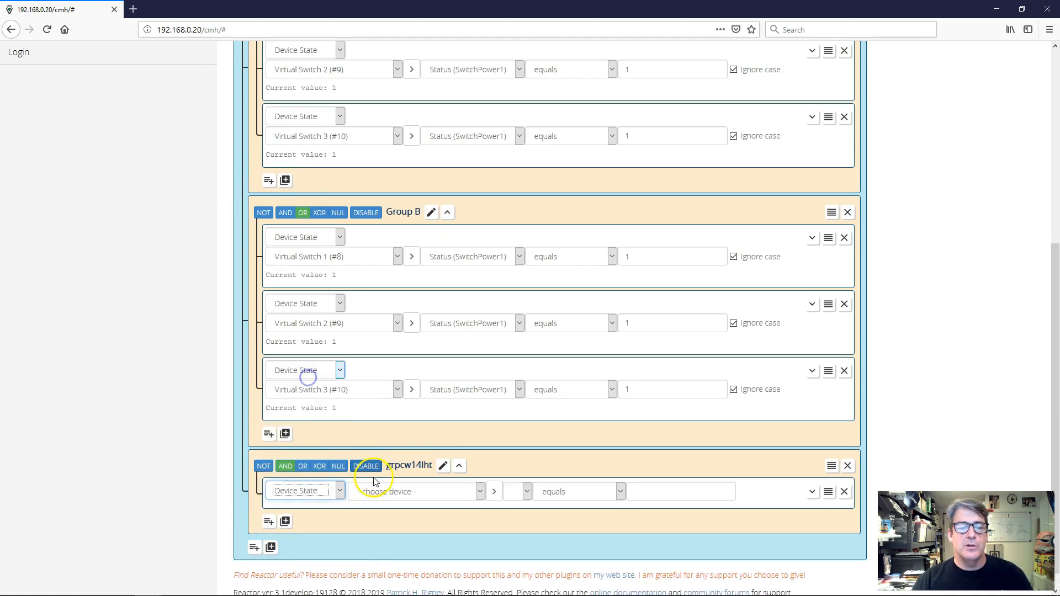
{"action": "left_click", "coordinate": [386, 491]}
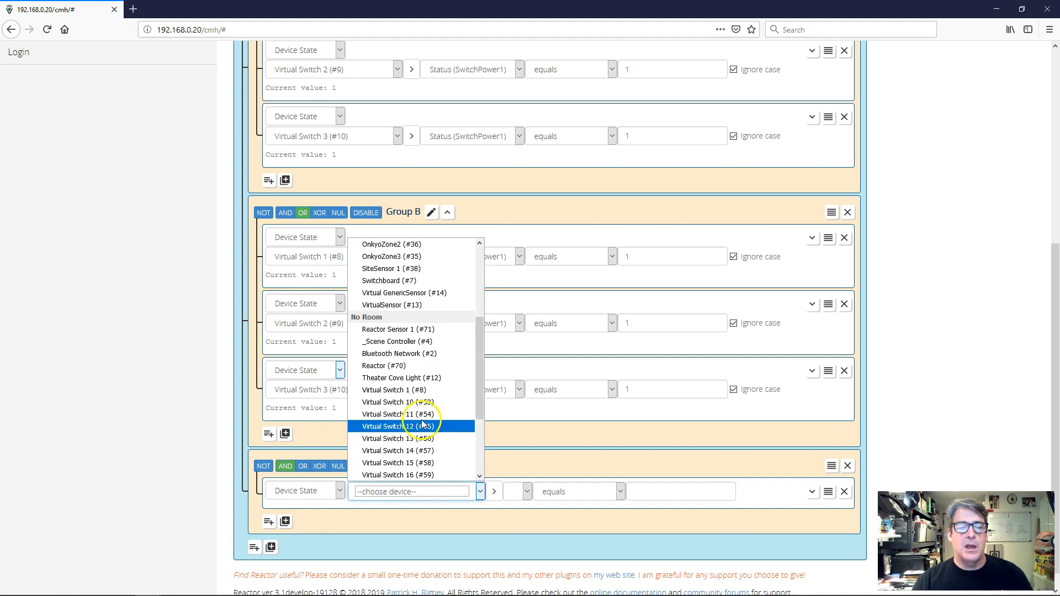
{"action": "left_click", "coordinate": [408, 390]}
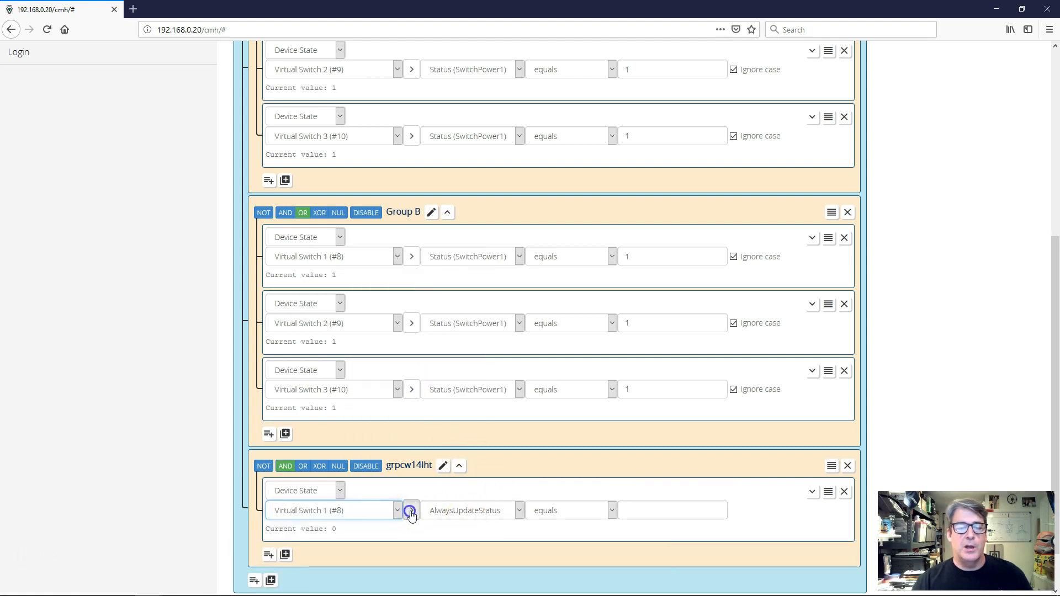
{"action": "left_click", "coordinate": [412, 510]}
{"action": "left_click", "coordinate": [442, 544]}
Add a second Device State condition to the third group, met whenever Virtual Switch 2 (#9) is turned on
{"action": "scroll", "coordinate": [436, 514], "scroll_direction": "down", "scroll_amount": 7}
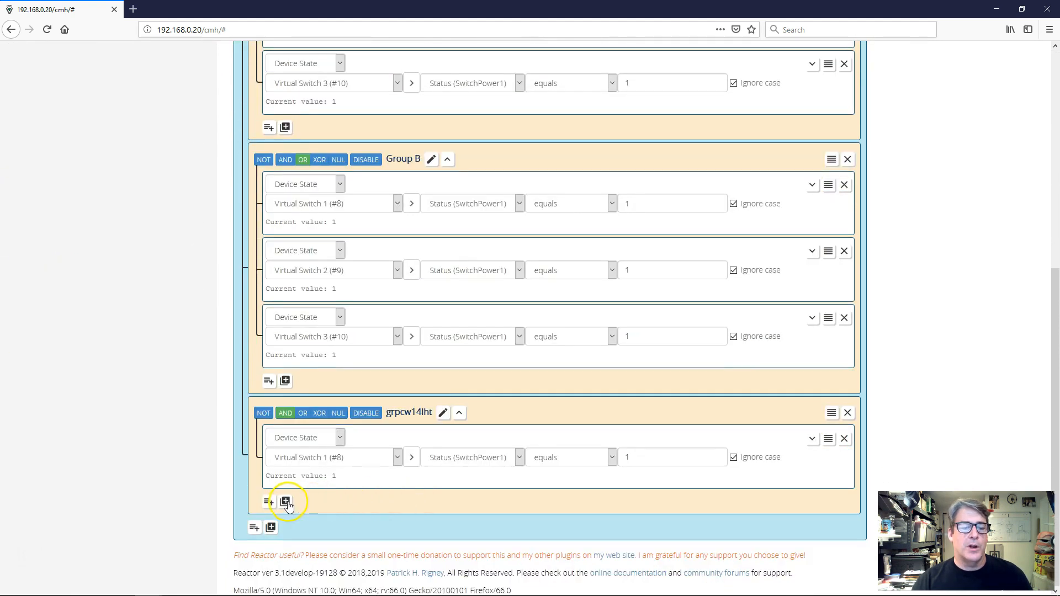
{"action": "left_click", "coordinate": [268, 503]}
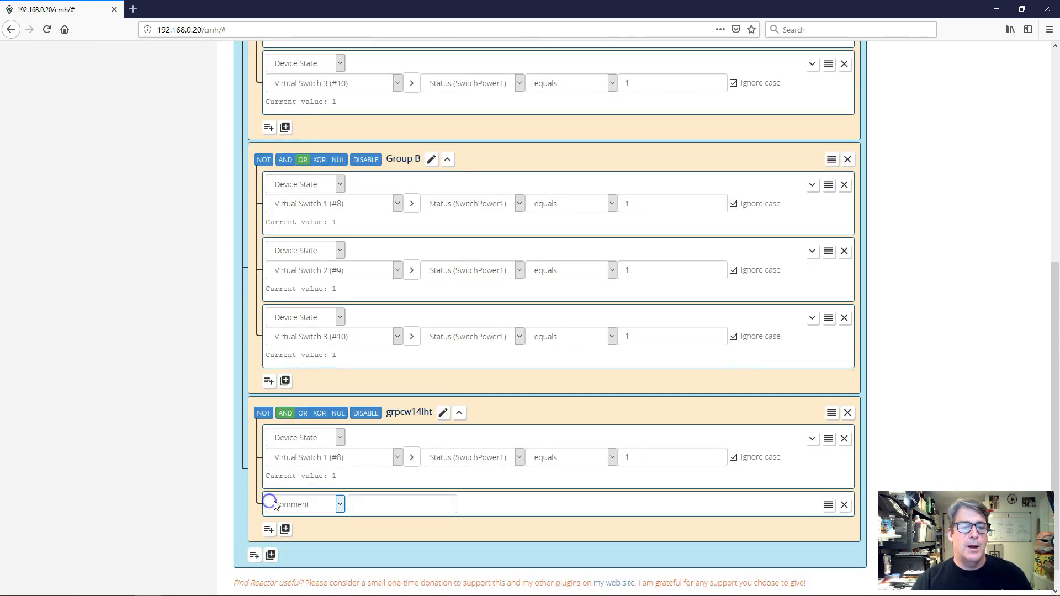
{"action": "left_click", "coordinate": [328, 505]}
{"action": "left_click", "coordinate": [323, 397]}
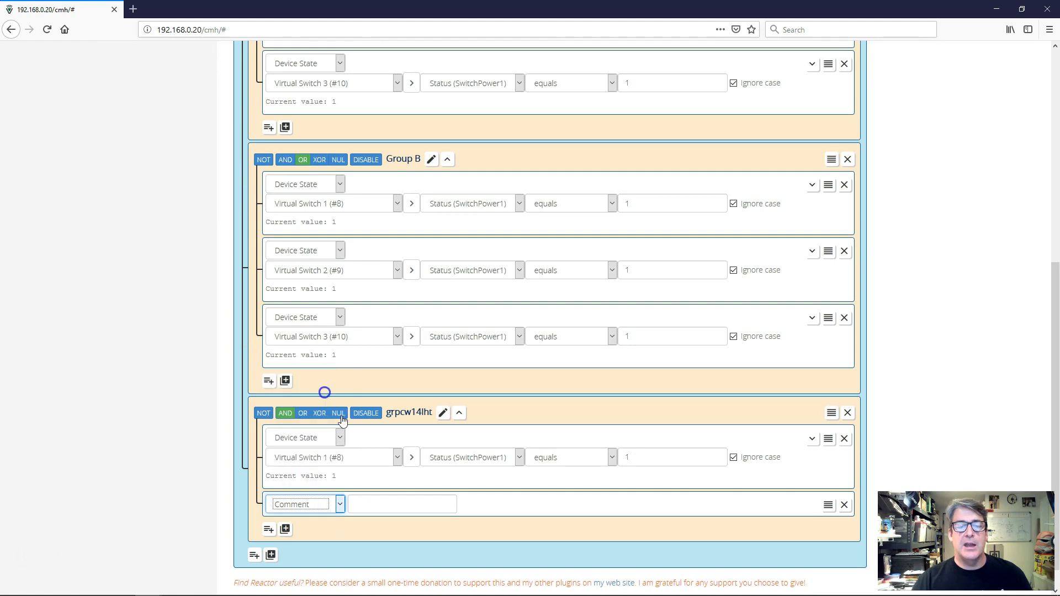
{"action": "left_click", "coordinate": [398, 504]}
{"action": "scroll", "coordinate": [430, 456], "scroll_direction": "down", "scroll_amount": 3}
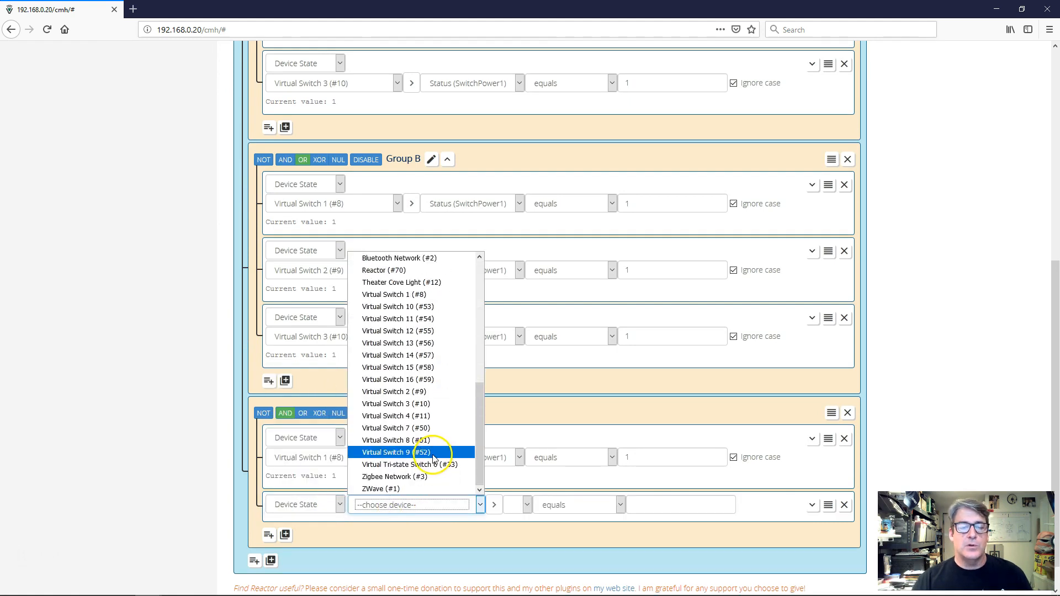
{"action": "left_click", "coordinate": [421, 392]}
{"action": "left_click", "coordinate": [414, 523]}
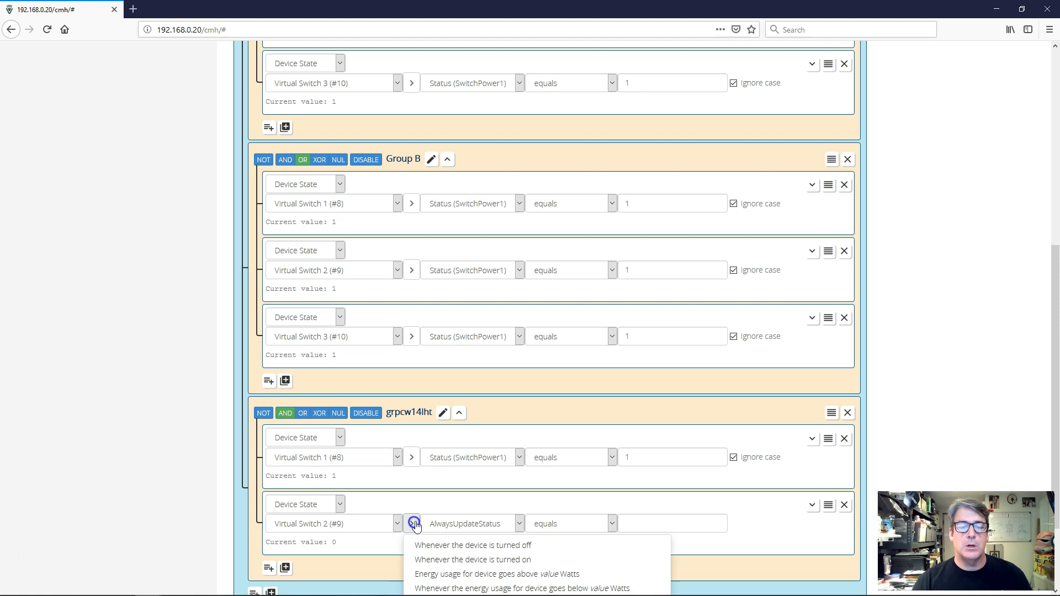
{"action": "left_click", "coordinate": [442, 559]}
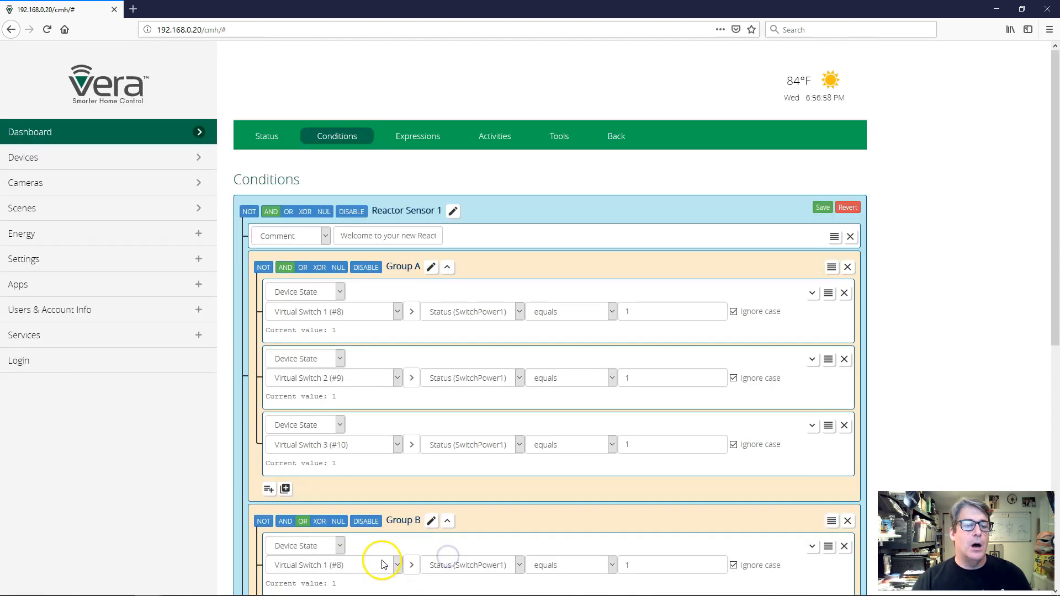
Add a third Device State condition to the third group, met whenever Virtual Switch 3 (#10) is turned on
{"action": "scroll", "coordinate": [382, 564], "scroll_direction": "down", "scroll_amount": 8}
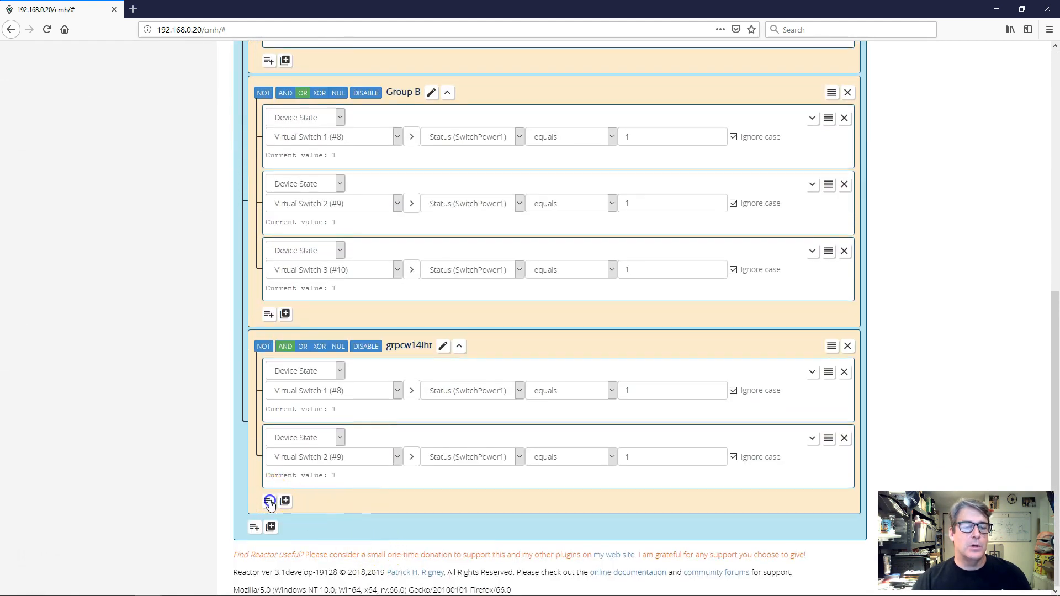
{"action": "left_click", "coordinate": [270, 503]}
{"action": "left_click", "coordinate": [331, 504]}
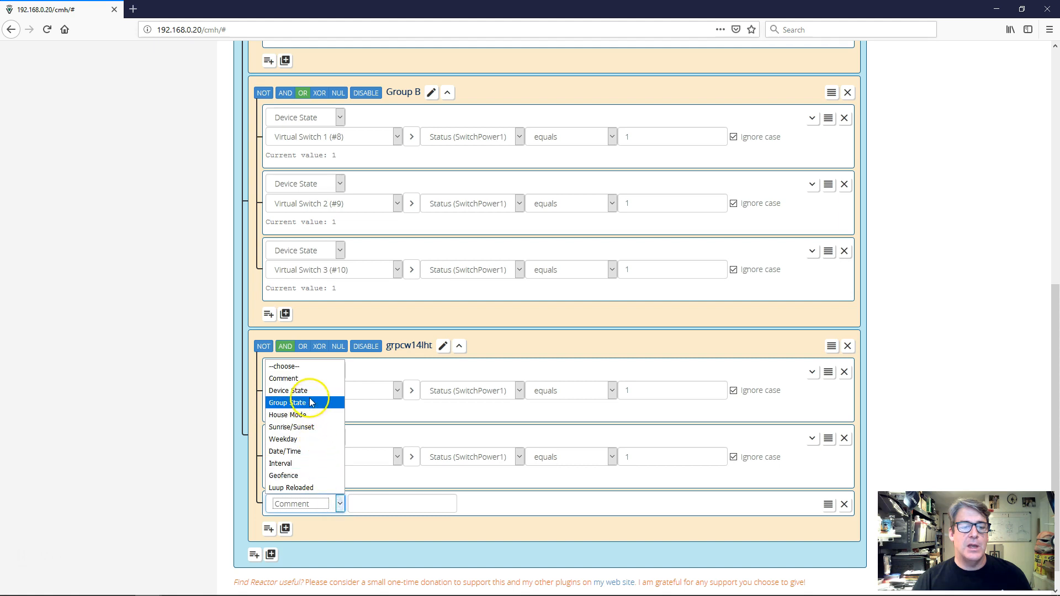
{"action": "left_click", "coordinate": [281, 390]}
{"action": "left_click", "coordinate": [380, 504]}
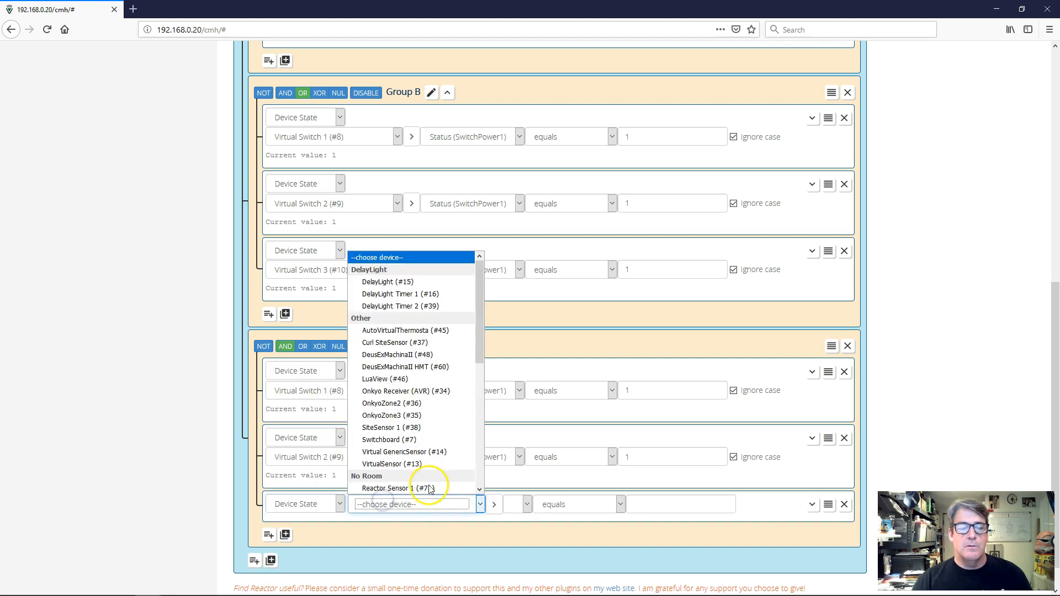
{"action": "scroll", "coordinate": [428, 475], "scroll_direction": "down", "scroll_amount": 5}
{"action": "left_click", "coordinate": [425, 406]}
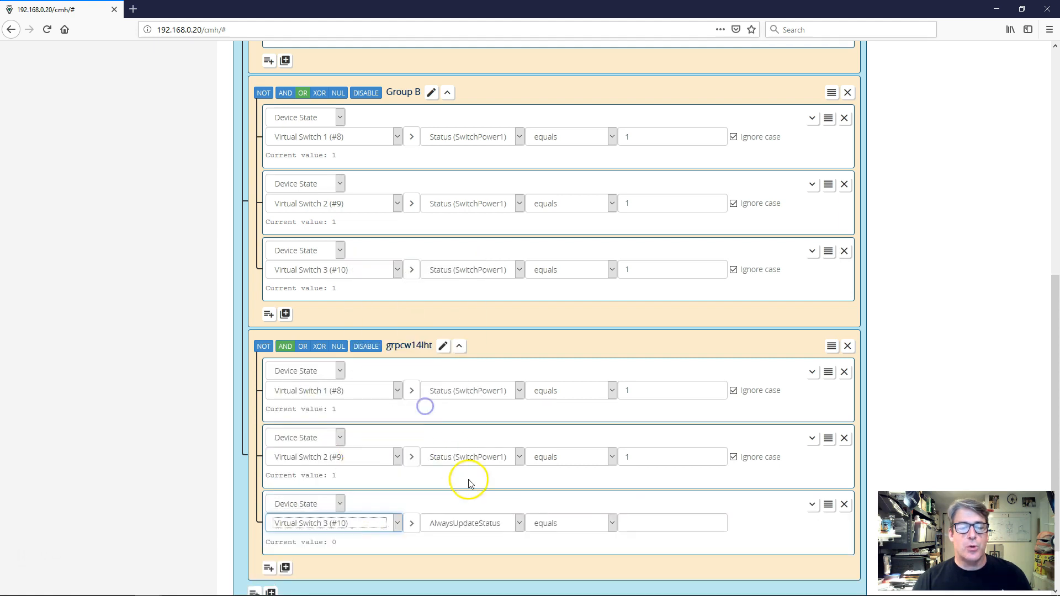
{"action": "left_click", "coordinate": [413, 523]}
{"action": "left_click", "coordinate": [481, 559]}
Set the third group's logic operator to XOR and save the sensor's conditions
{"action": "scroll", "coordinate": [416, 497], "scroll_direction": "down", "scroll_amount": 6}
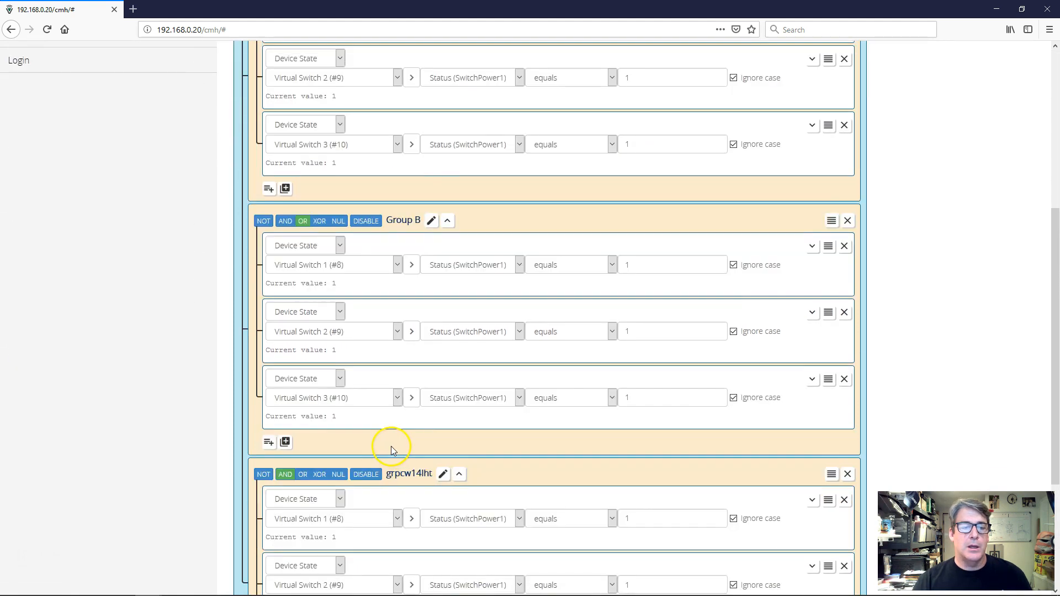
{"action": "scroll", "coordinate": [355, 457], "scroll_direction": "down", "scroll_amount": 5}
{"action": "left_click", "coordinate": [319, 325]}
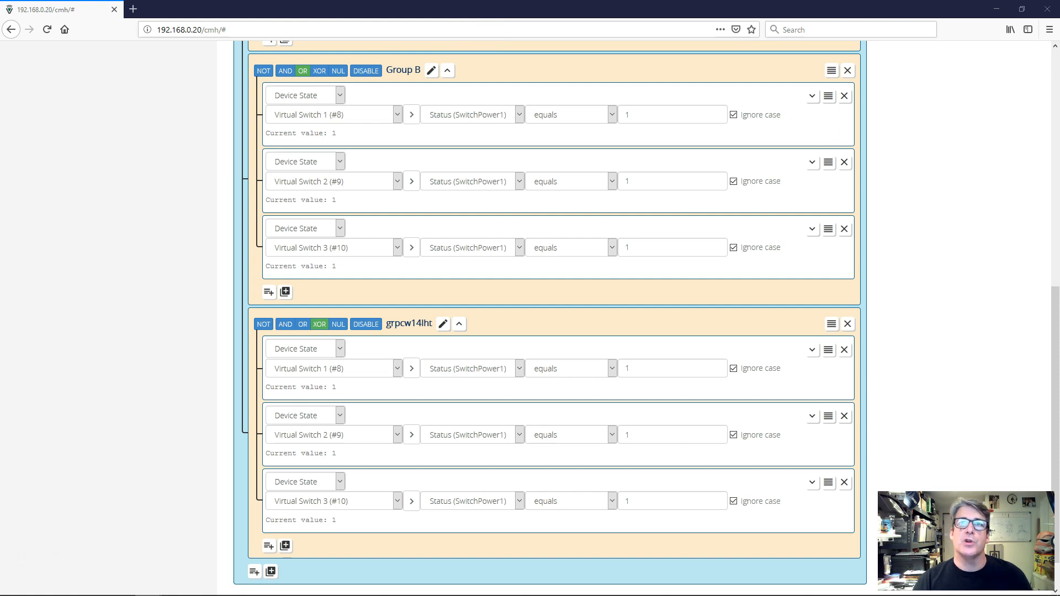
{"action": "scroll", "coordinate": [718, 369], "scroll_direction": "up", "scroll_amount": 3}
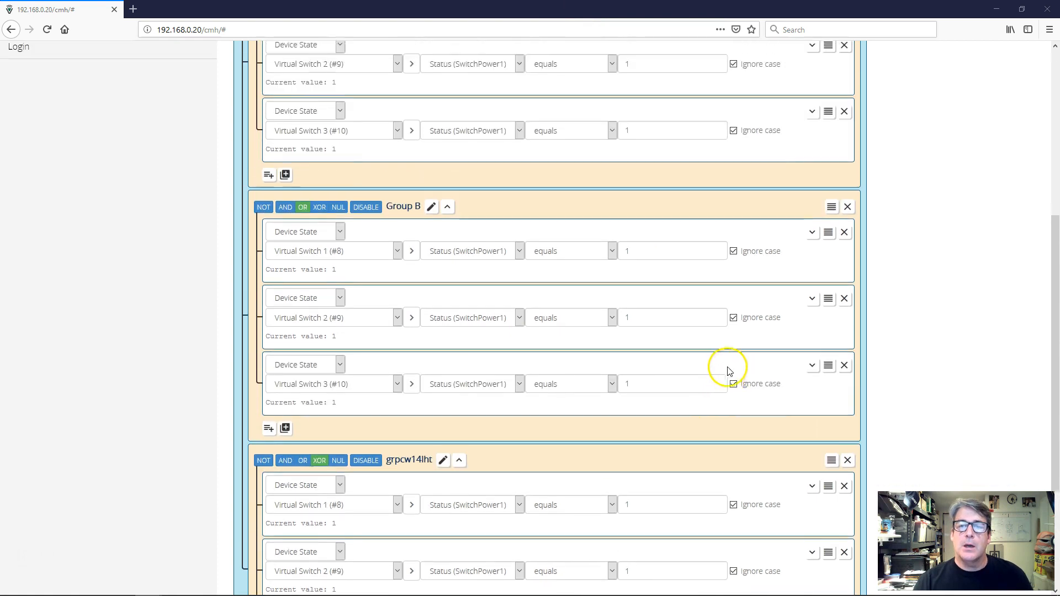
{"action": "scroll", "coordinate": [727, 370], "scroll_direction": "up", "scroll_amount": 4}
{"action": "left_click", "coordinate": [821, 96]}
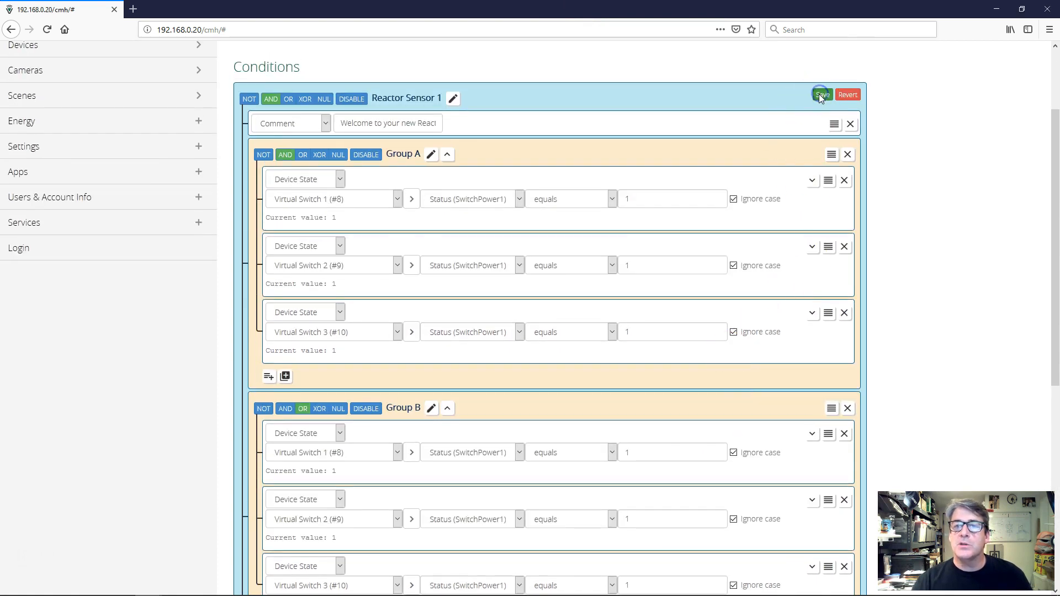
Check the sensor's live status with the XOR-based third group included
{"action": "scroll", "coordinate": [463, 190], "scroll_direction": "up", "scroll_amount": 2}
{"action": "scroll", "coordinate": [463, 191], "scroll_direction": "up", "scroll_amount": 1}
{"action": "left_click", "coordinate": [261, 137]}
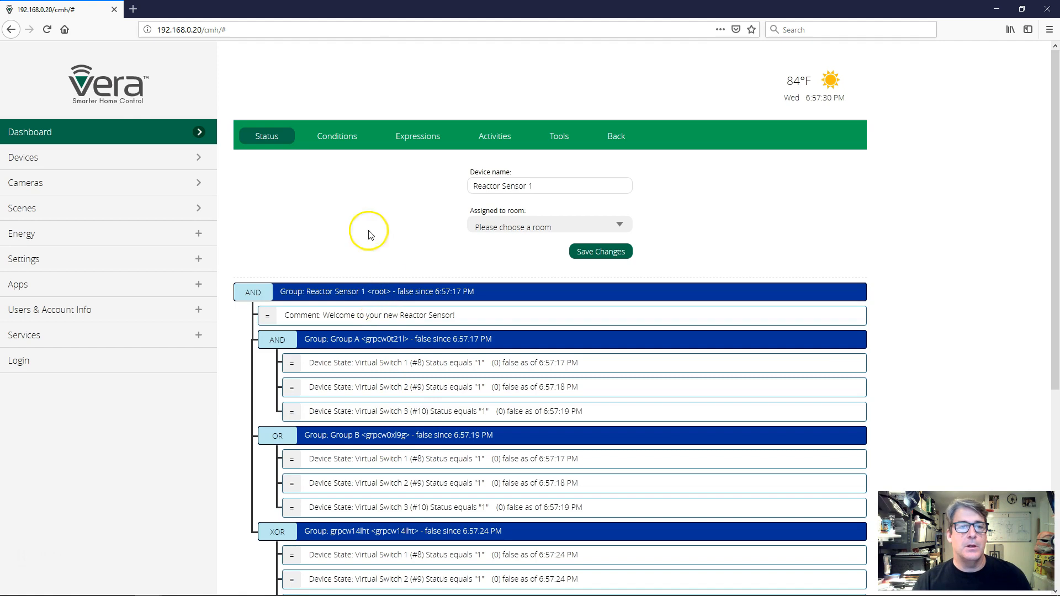
Return to the conditions, rename the third group to Group C and save the change
{"action": "left_click", "coordinate": [337, 136]}
{"action": "scroll", "coordinate": [426, 308], "scroll_direction": "down", "scroll_amount": 5}
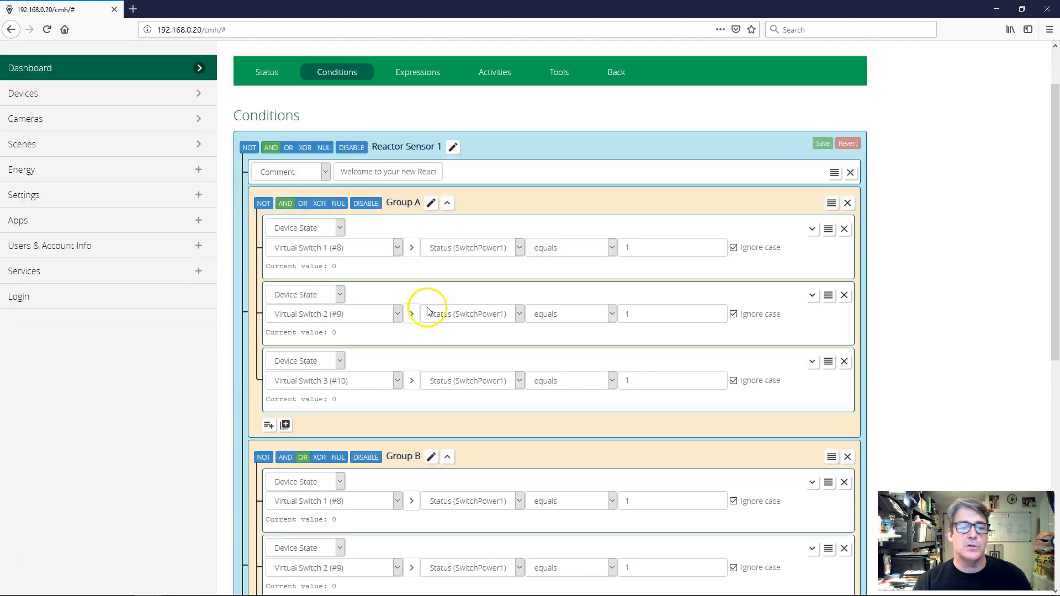
{"action": "scroll", "coordinate": [438, 320], "scroll_direction": "down", "scroll_amount": 2}
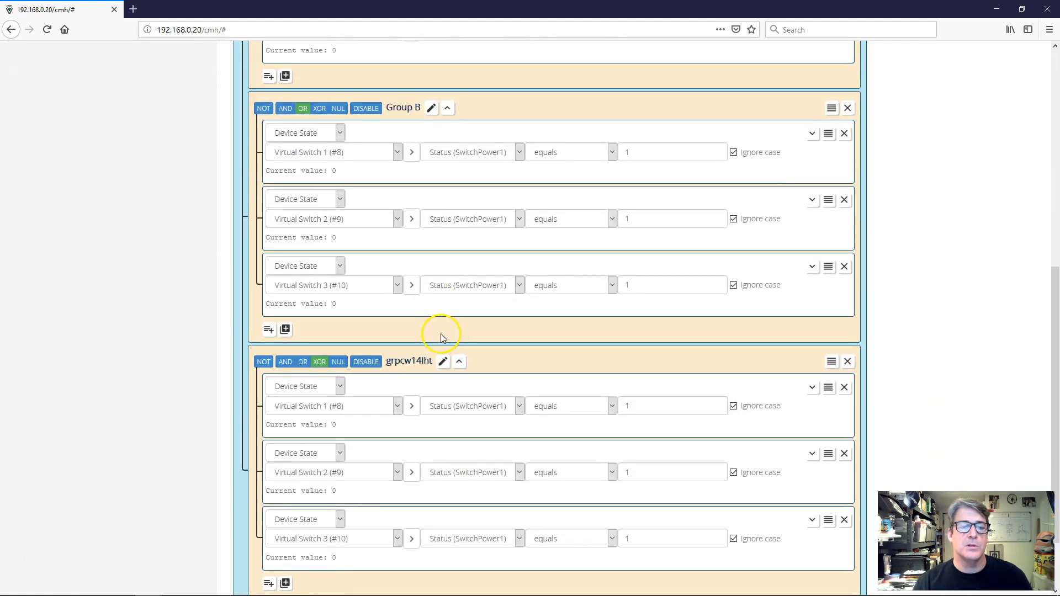
{"action": "left_click", "coordinate": [409, 362]}
{"action": "left_click_drag", "start_coordinate": [425, 358], "coordinate": [414, 358]}
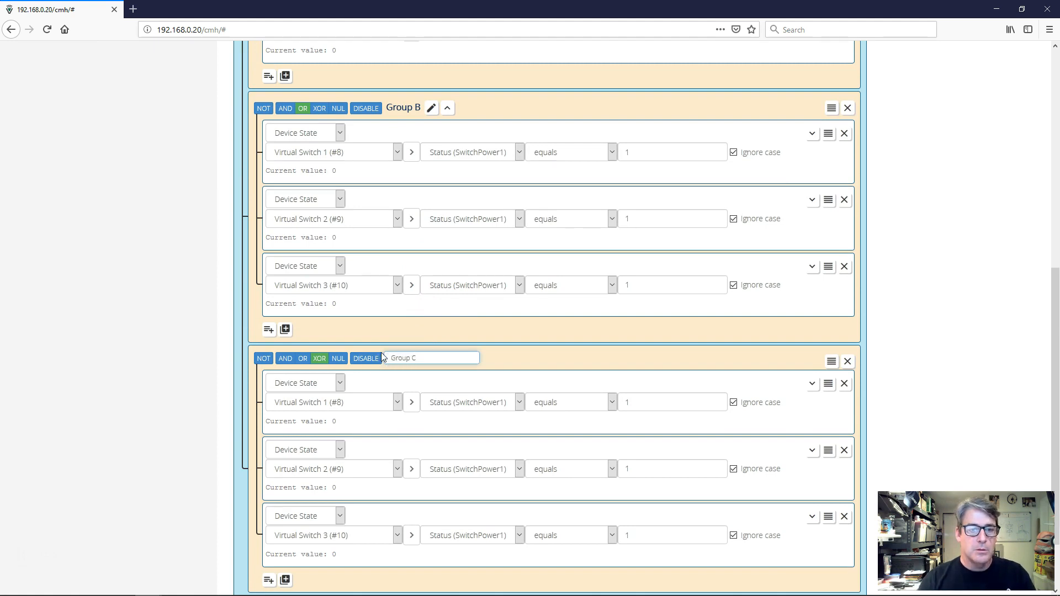
{"action": "key", "text": "Return"}
{"action": "scroll", "coordinate": [767, 188], "scroll_direction": "up", "scroll_amount": 6}
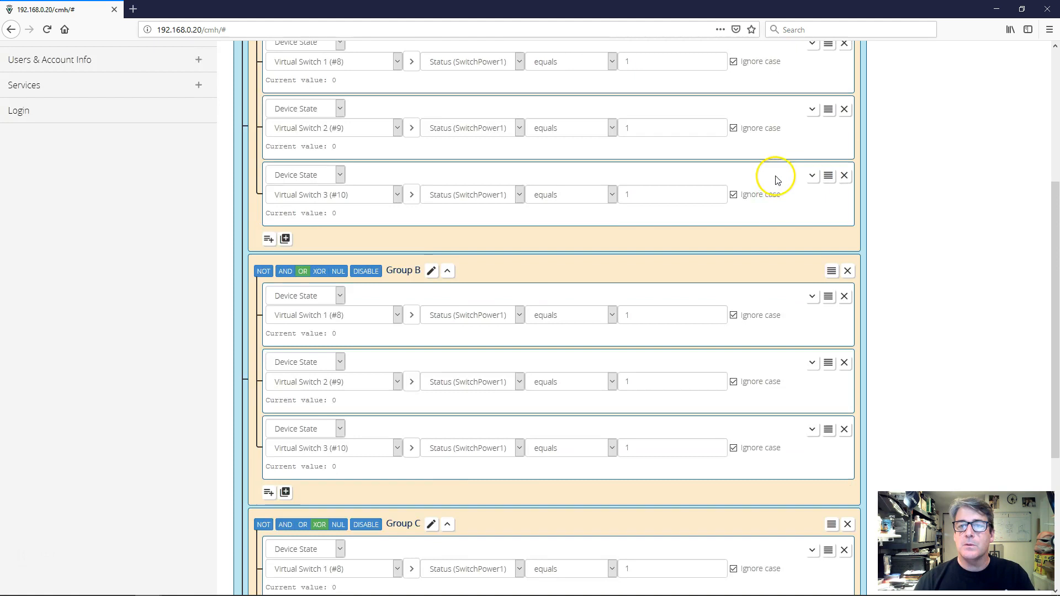
{"action": "left_click", "coordinate": [821, 132]}
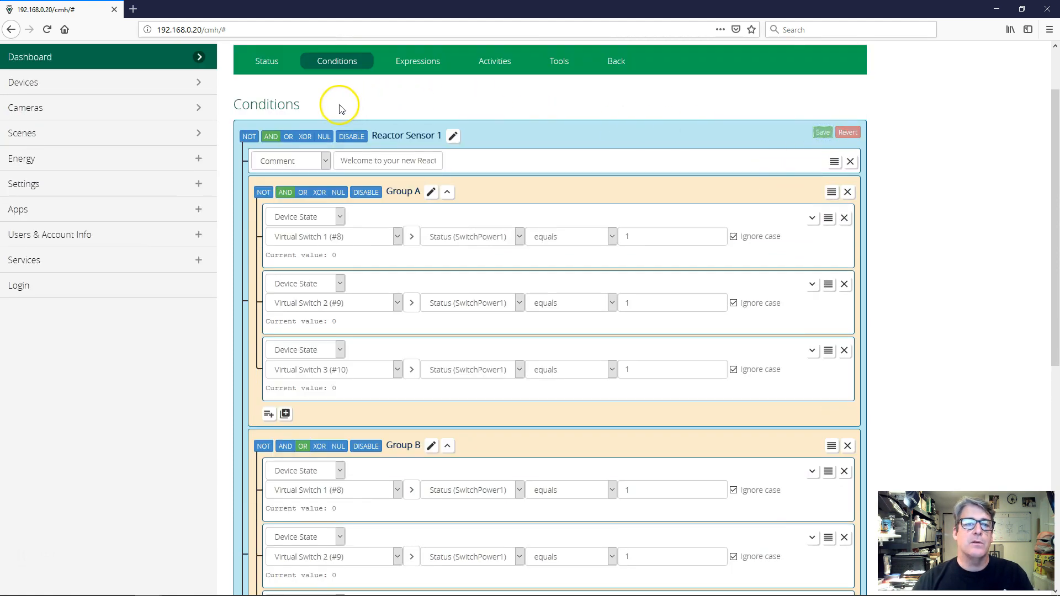
Examine how the AND, OR and XOR groups respond in the live status as the virtual switches change
{"action": "left_click", "coordinate": [276, 62]}
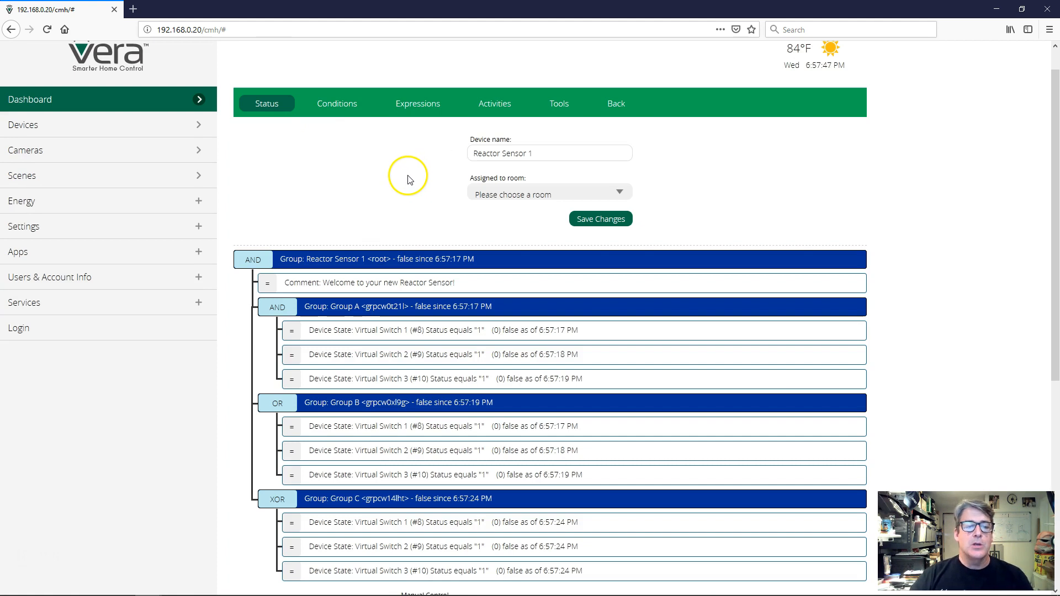
{"action": "scroll", "coordinate": [407, 187], "scroll_direction": "down", "scroll_amount": 1}
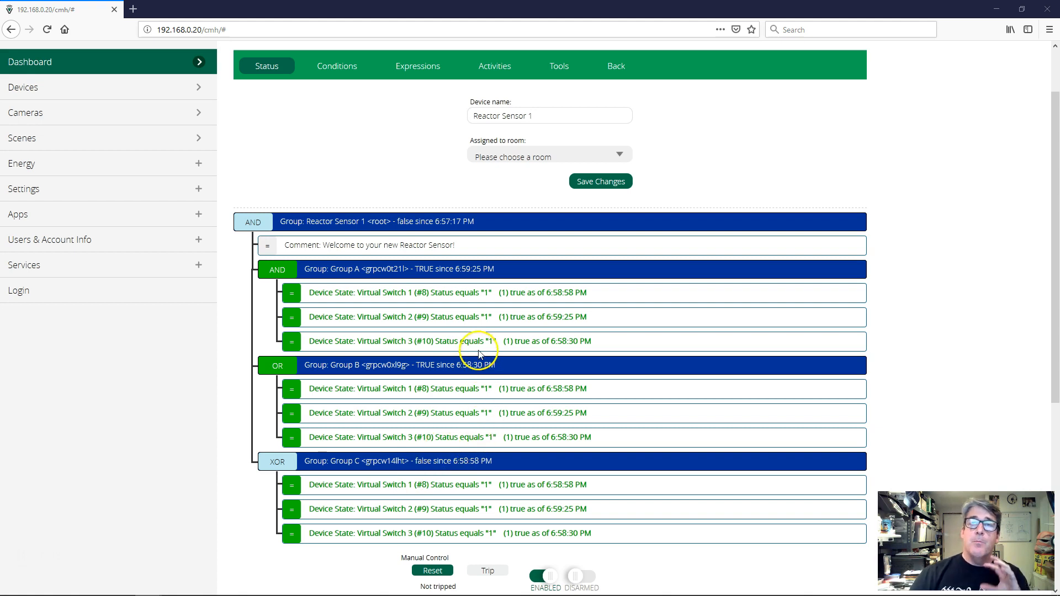
Return to the conditions, invert Group A's result with the NOT operator and save
{"action": "left_click", "coordinate": [341, 66]}
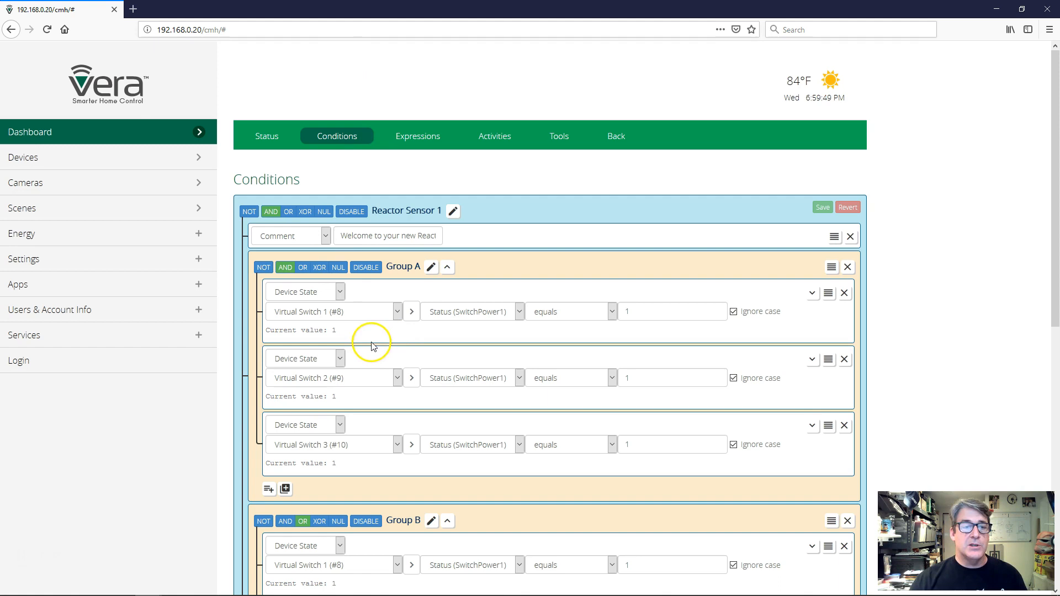
{"action": "left_click", "coordinate": [263, 269]}
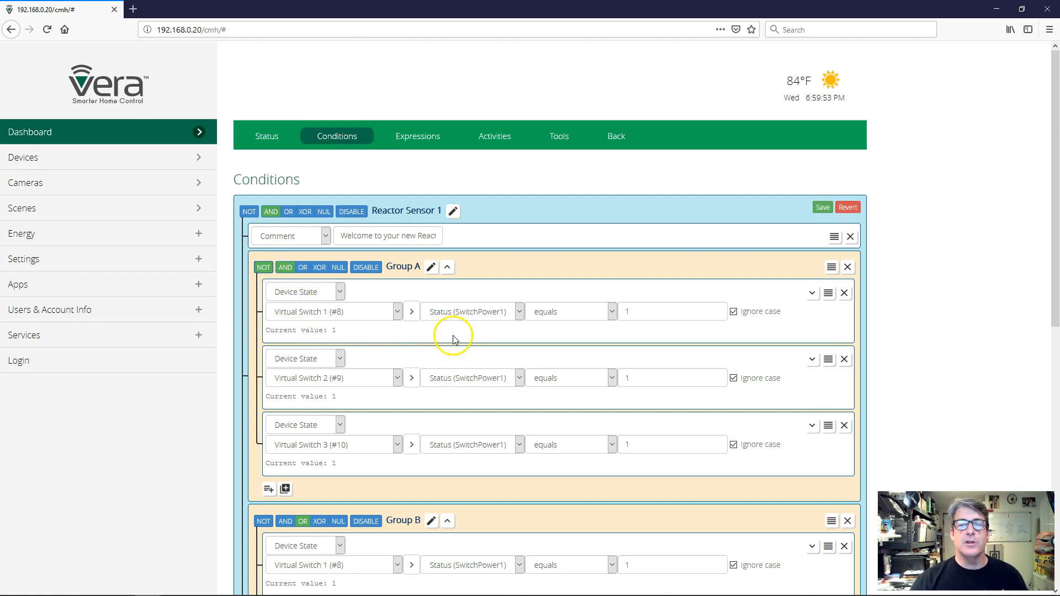
{"action": "left_click", "coordinate": [823, 209]}
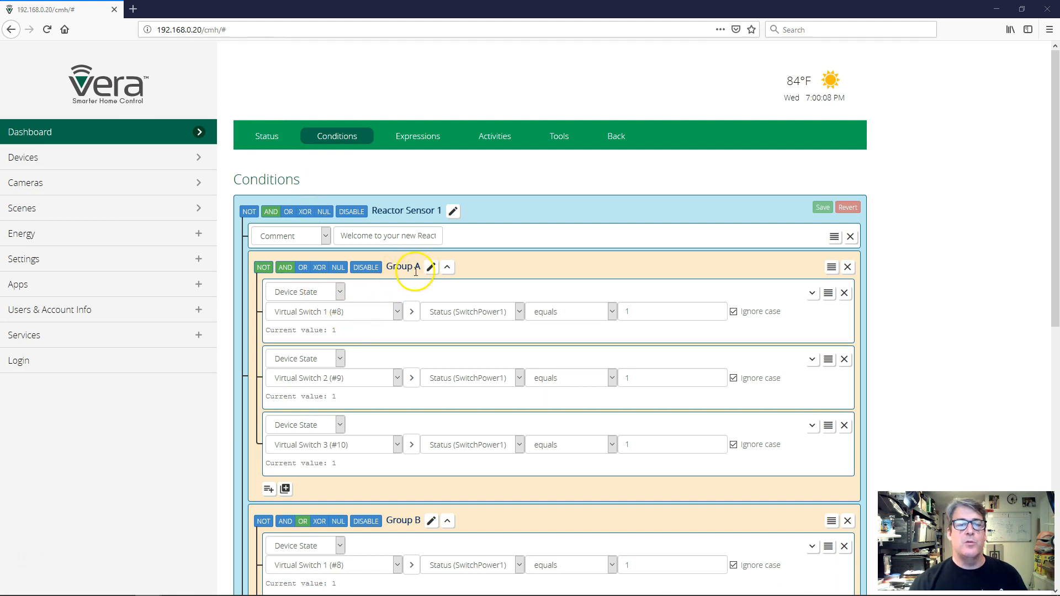
{"action": "left_click", "coordinate": [264, 268]}
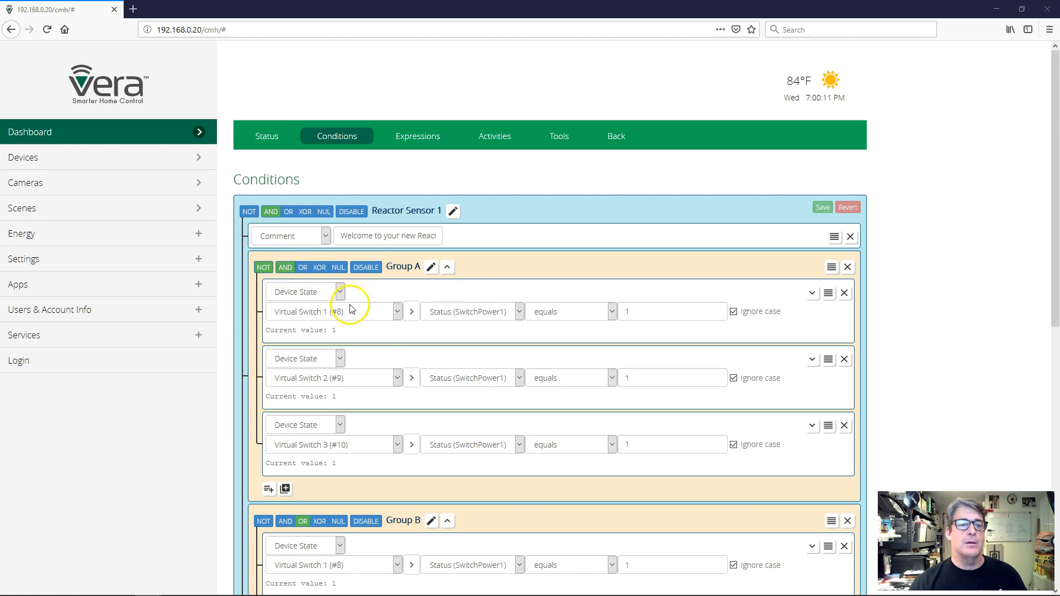
Invert Group B with the NOT operator, disable Group C and save the conditions
{"action": "scroll", "coordinate": [338, 367], "scroll_direction": "down", "scroll_amount": 2}
{"action": "scroll", "coordinate": [338, 411], "scroll_direction": "down", "scroll_amount": 1}
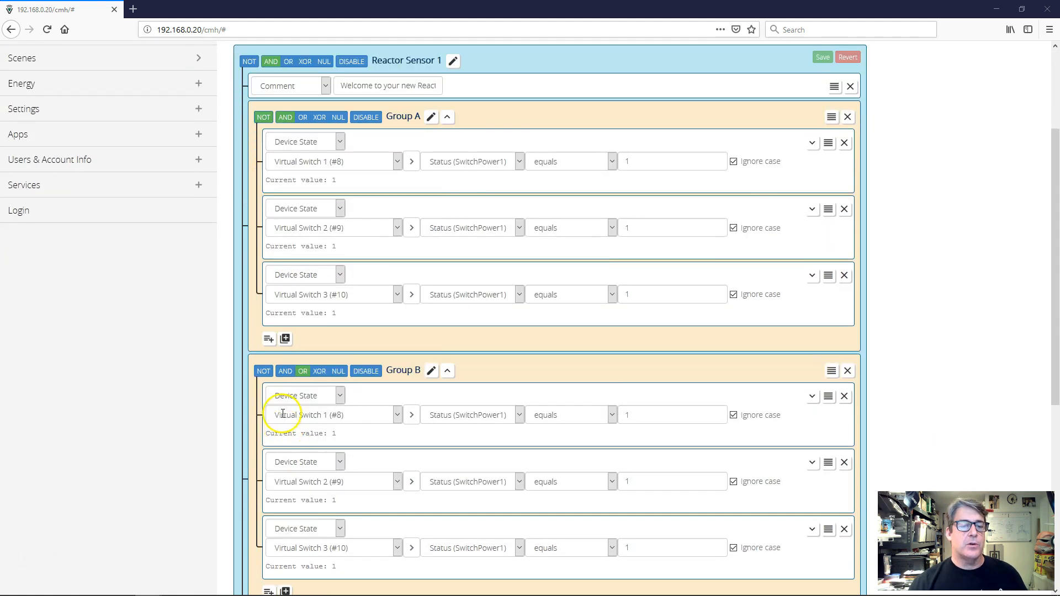
{"action": "left_click", "coordinate": [265, 375]}
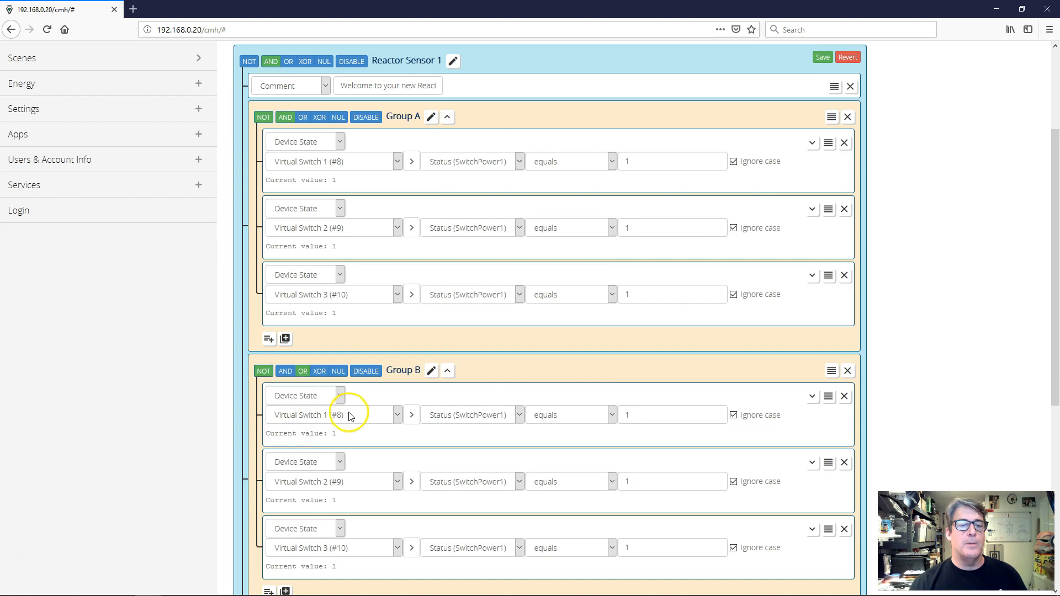
{"action": "scroll", "coordinate": [351, 415], "scroll_direction": "down", "scroll_amount": 5}
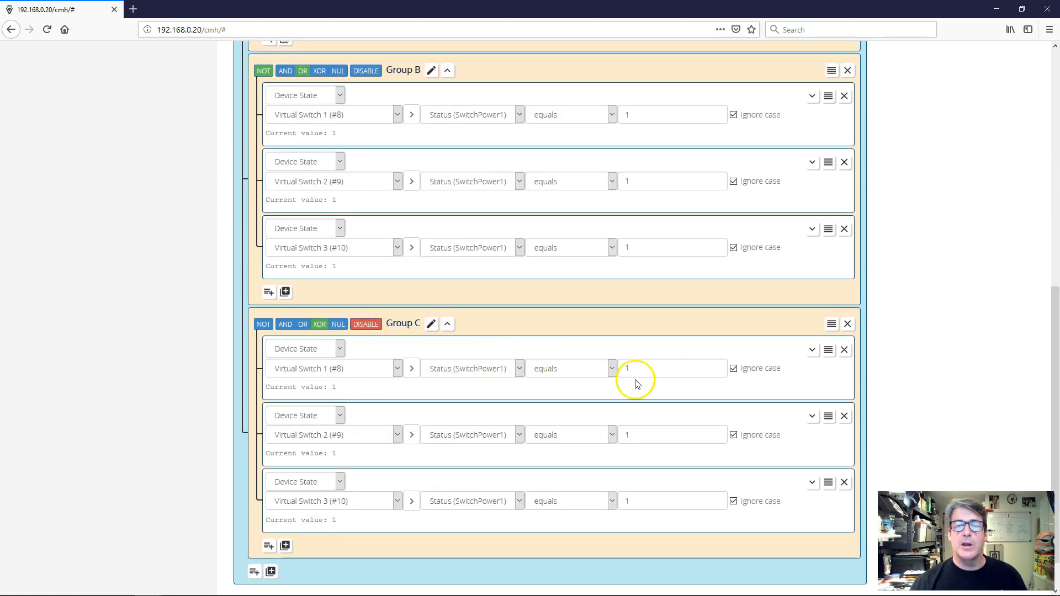
{"action": "scroll", "coordinate": [683, 367], "scroll_direction": "up", "scroll_amount": 8}
{"action": "left_click", "coordinate": [818, 207]}
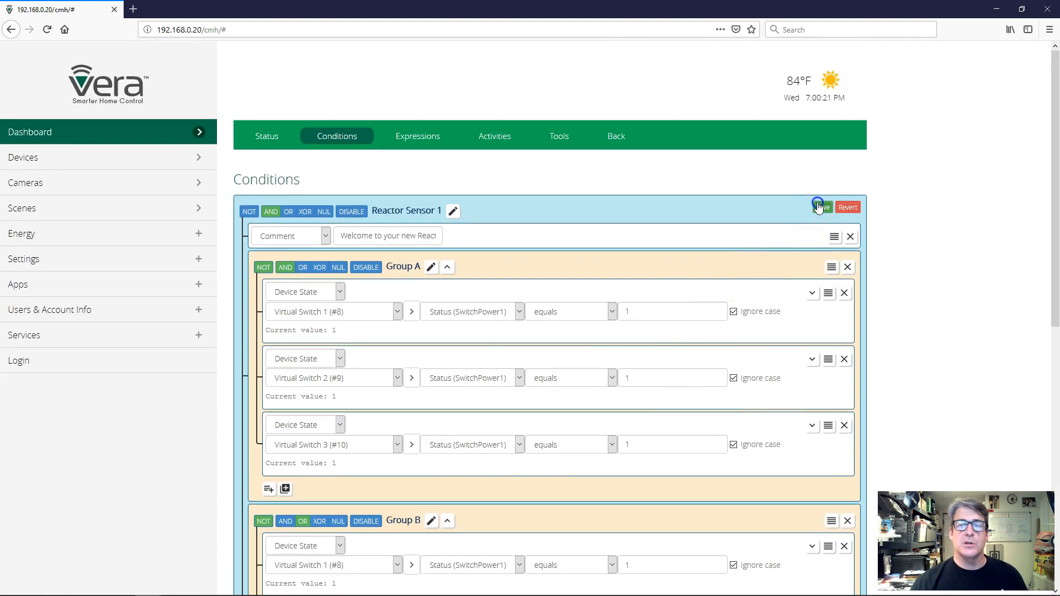
Examine the live status of the inverted Groups A and B, the disabled Group C and the root group
{"action": "left_click", "coordinate": [266, 136]}
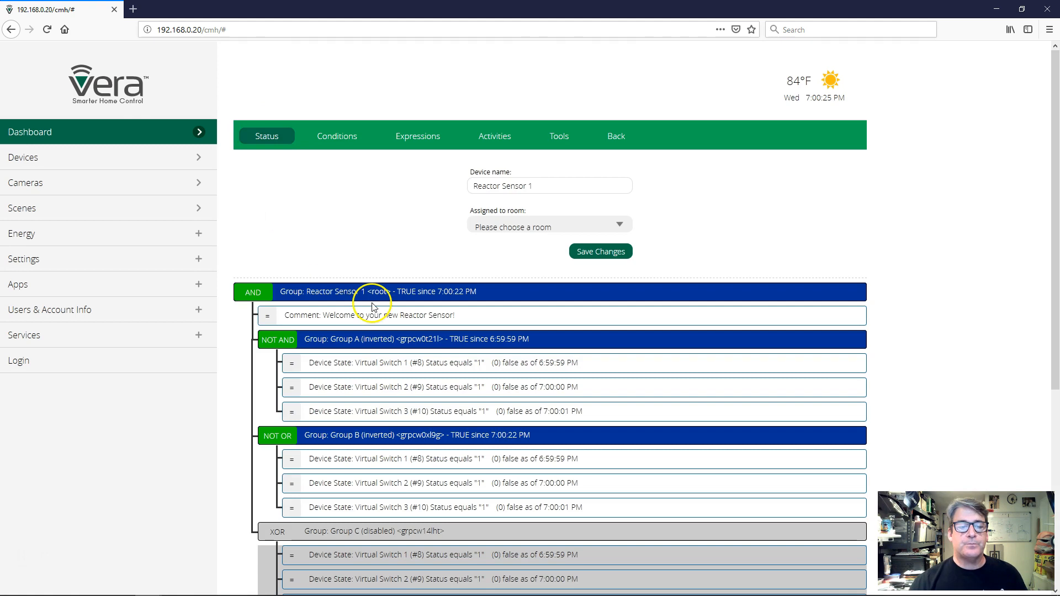
{"action": "scroll", "coordinate": [409, 503], "scroll_direction": "down", "scroll_amount": 2}
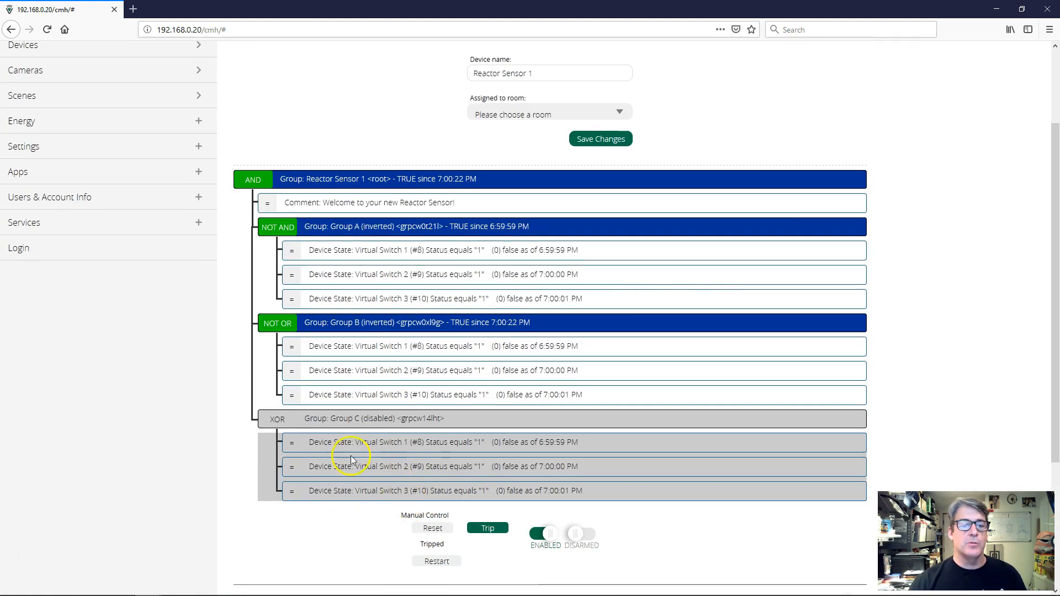
{"action": "scroll", "coordinate": [386, 464], "scroll_direction": "up", "scroll_amount": 2}
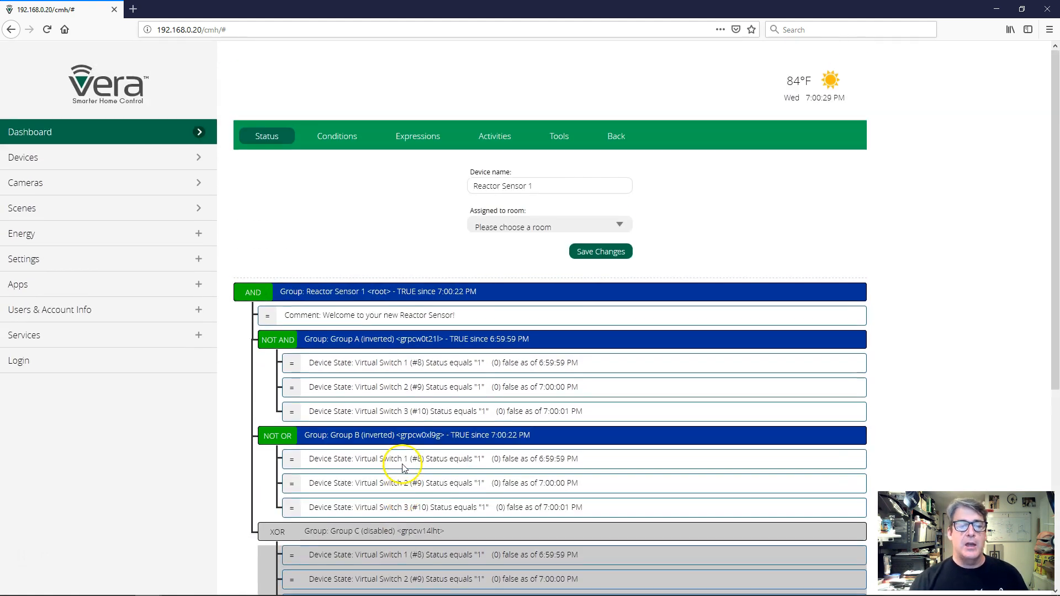
{"action": "scroll", "coordinate": [423, 533], "scroll_direction": "down", "scroll_amount": 2}
{"action": "scroll", "coordinate": [447, 505], "scroll_direction": "up", "scroll_amount": 2}
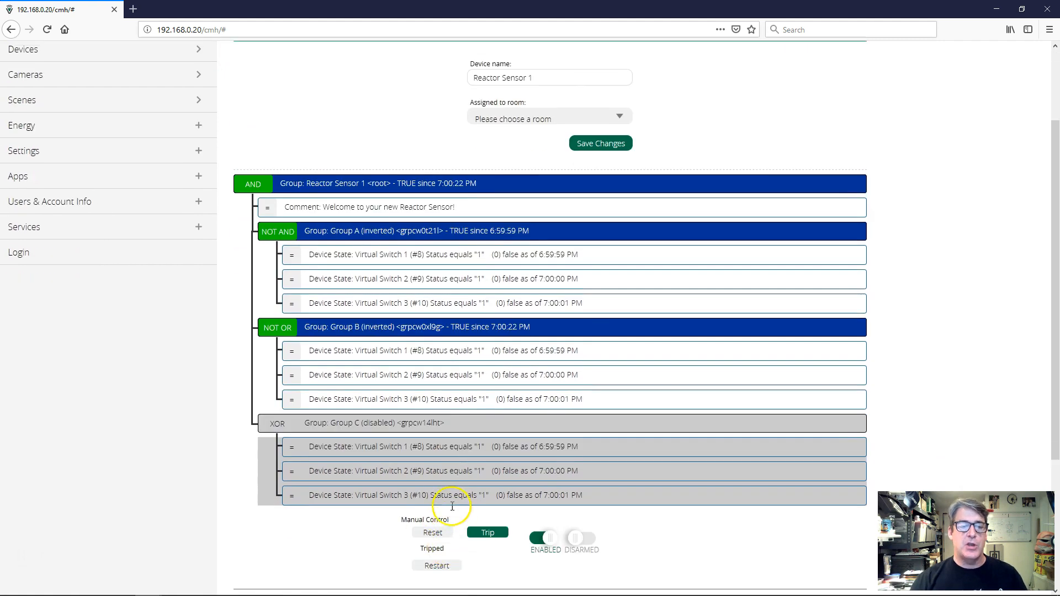
{"action": "scroll", "coordinate": [431, 530], "scroll_direction": "down", "scroll_amount": 1}
{"action": "scroll", "coordinate": [393, 563], "scroll_direction": "up", "scroll_amount": 1}
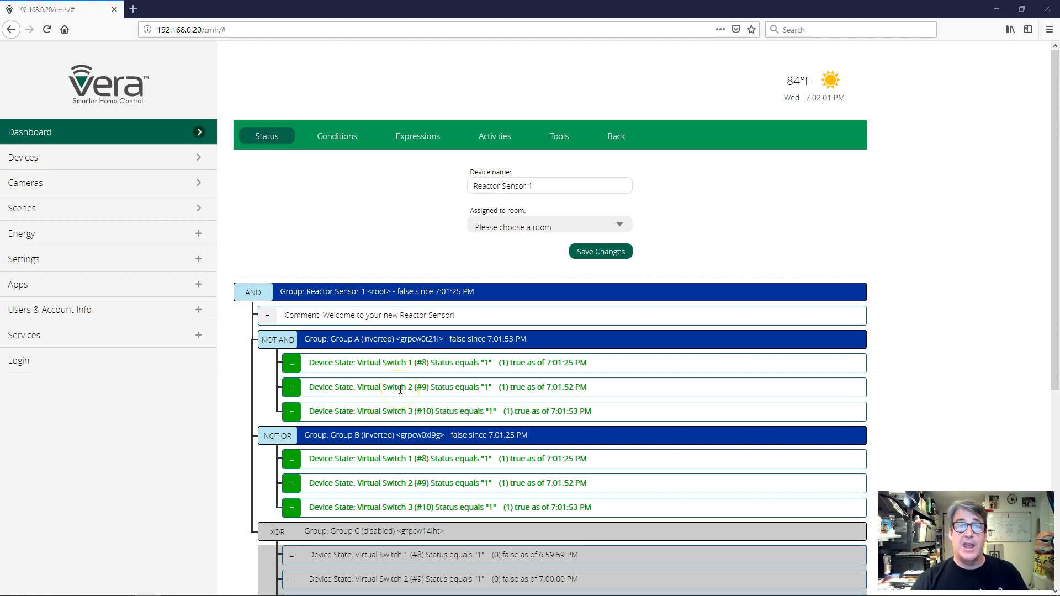
{"action": "left_click", "coordinate": [282, 374]}
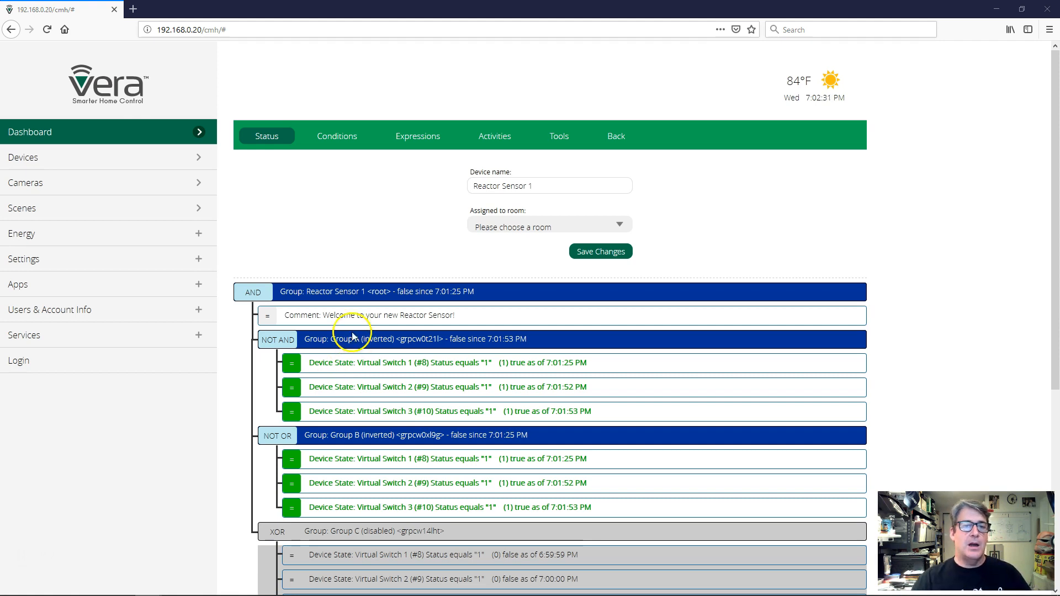
Return to the conditions and remove the NOT inversion from both Group A and Group B
{"action": "left_click", "coordinate": [335, 136]}
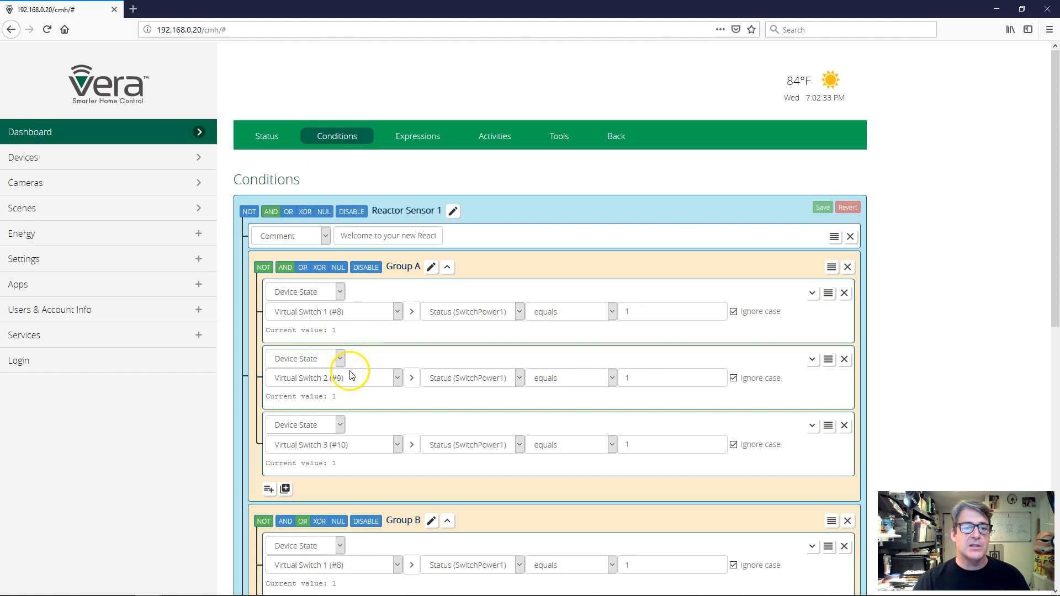
{"action": "left_click", "coordinate": [268, 269]}
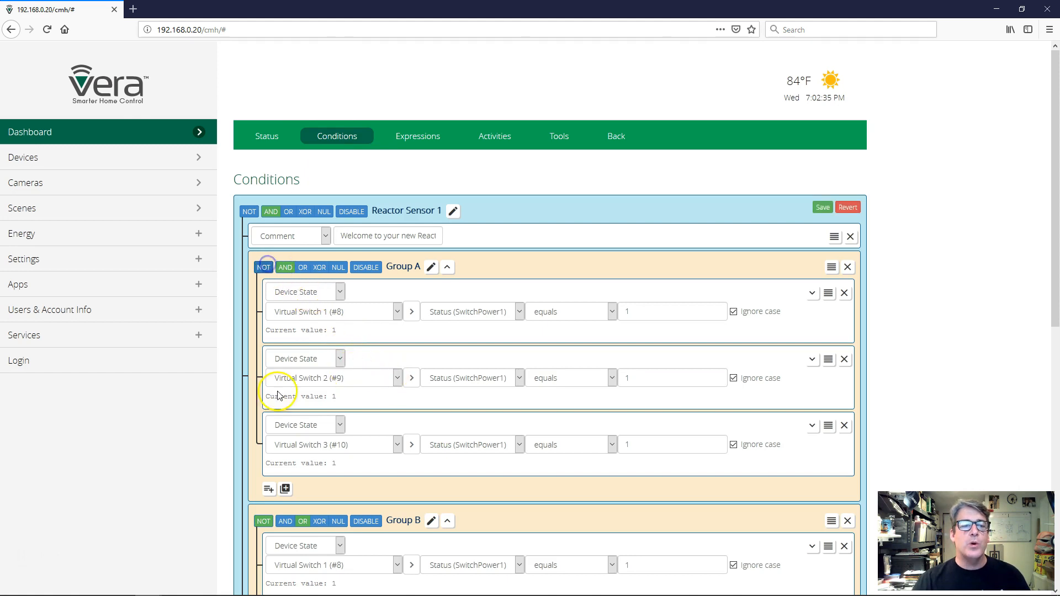
{"action": "left_click", "coordinate": [262, 522]}
Delete the disabled Group C together with its three switch conditions
{"action": "scroll", "coordinate": [343, 541], "scroll_direction": "down", "scroll_amount": 8}
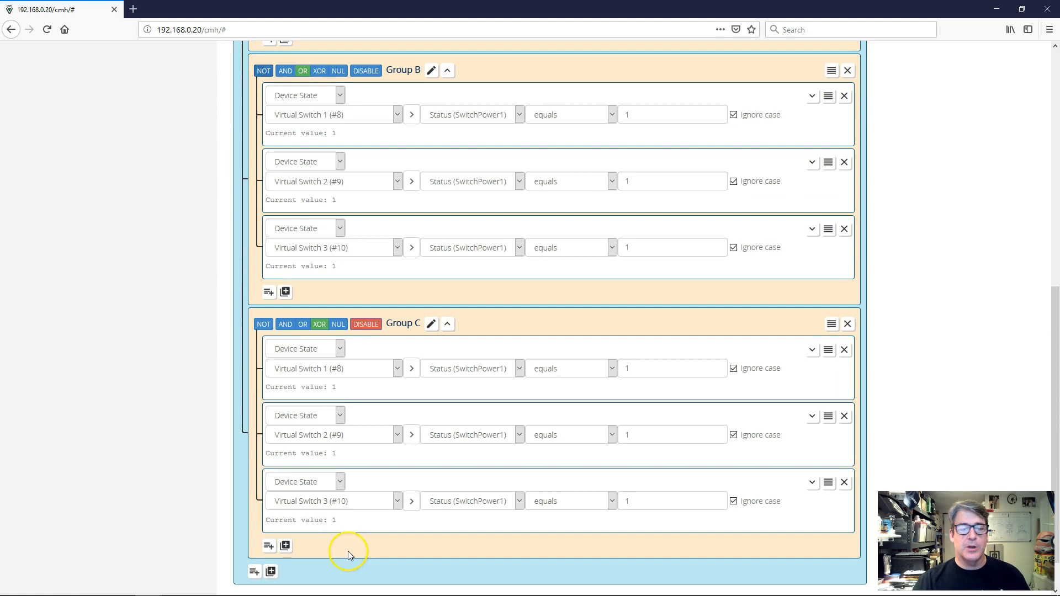
{"action": "left_click", "coordinate": [847, 323]}
{"action": "left_click", "coordinate": [627, 268]}
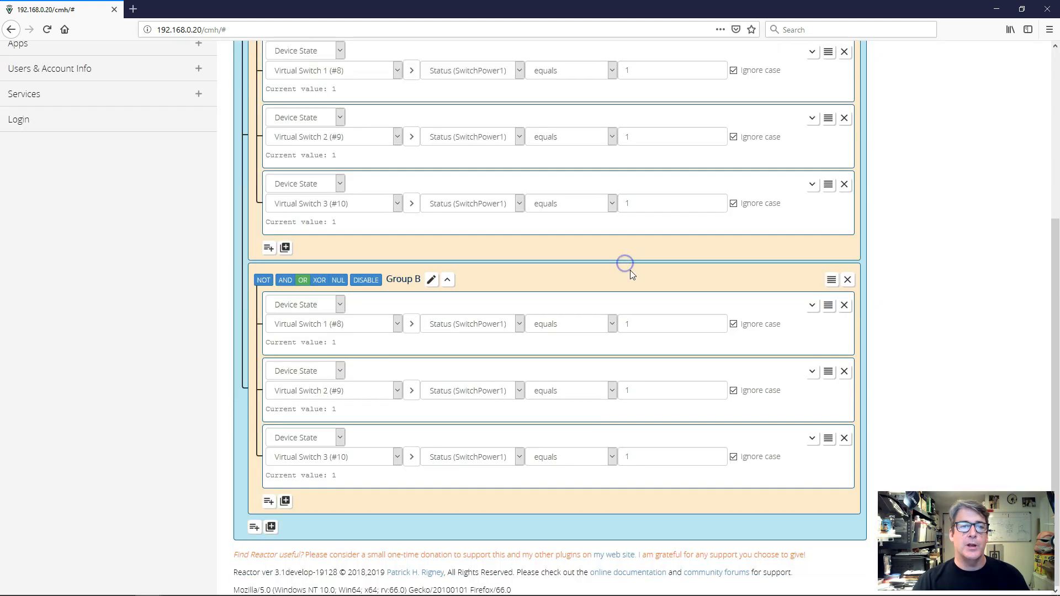
{"action": "scroll", "coordinate": [773, 268], "scroll_direction": "up", "scroll_amount": 3}
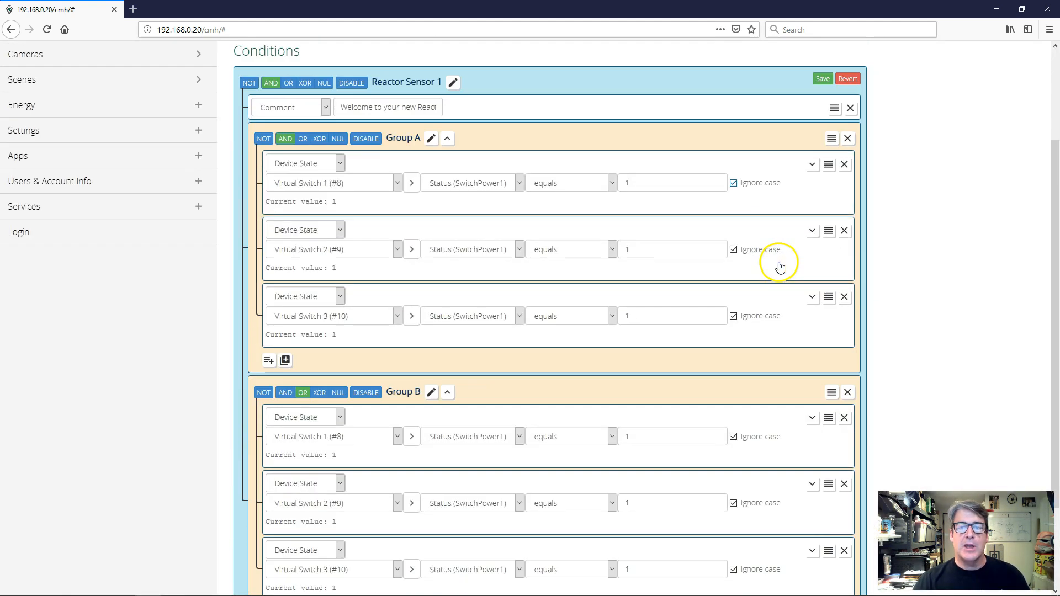
Delete Group B with its switch conditions and add a nested group with the OR operator inside Group A
{"action": "left_click", "coordinate": [847, 393]}
{"action": "left_click", "coordinate": [618, 263]}
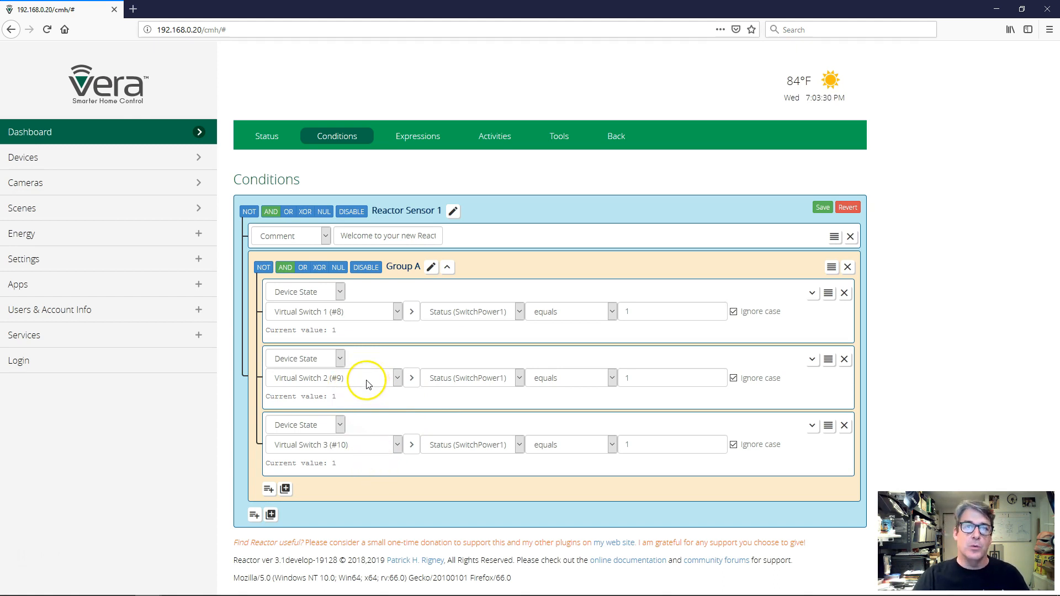
{"action": "left_click", "coordinate": [285, 489]}
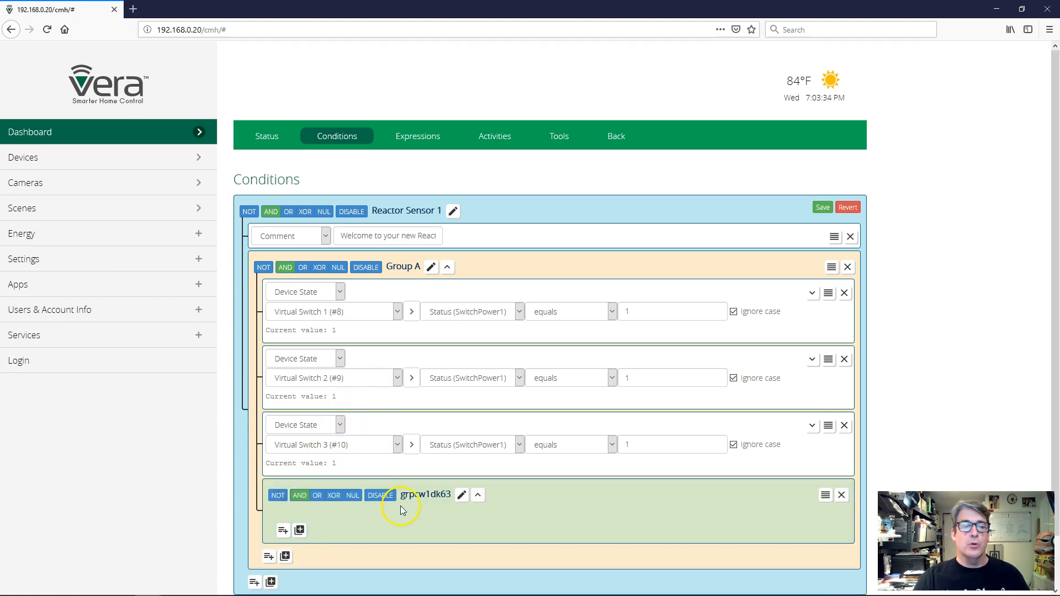
{"action": "left_click", "coordinate": [316, 495]}
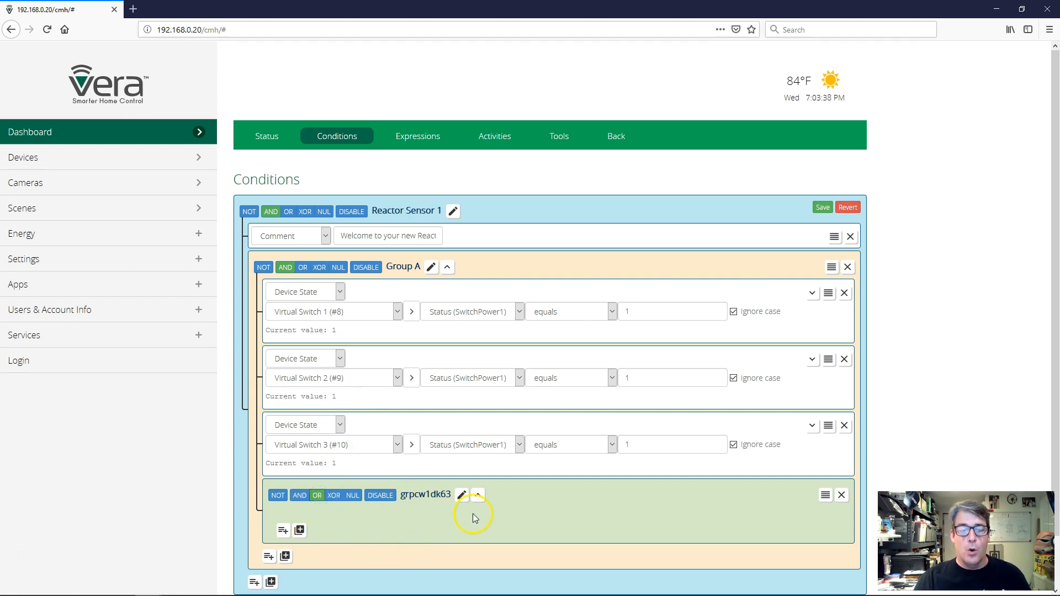
Move the Virtual Switch 3 and Virtual Switch 2 conditions from Group A into the nested OR group and save
{"action": "left_click_drag", "start_coordinate": [827, 427], "coordinate": [845, 441]}
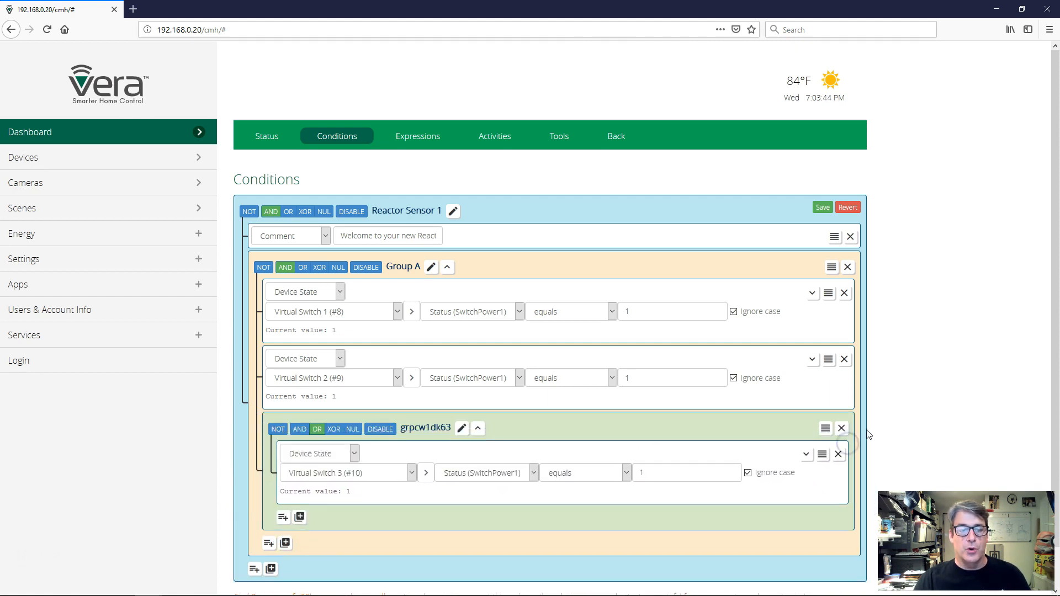
{"action": "left_click_drag", "start_coordinate": [828, 360], "coordinate": [836, 409]}
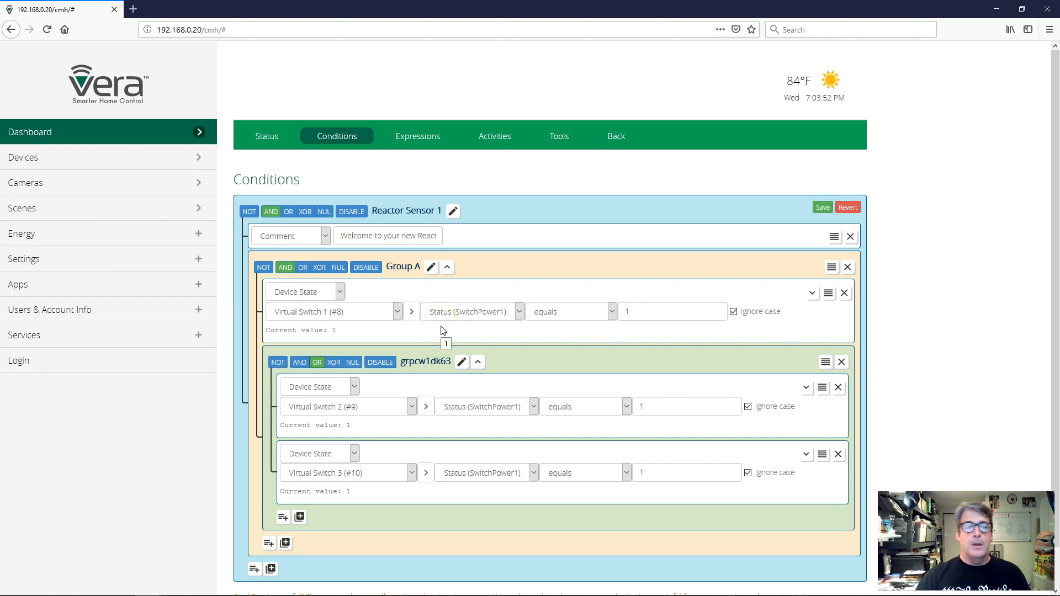
{"action": "left_click", "coordinate": [824, 208]}
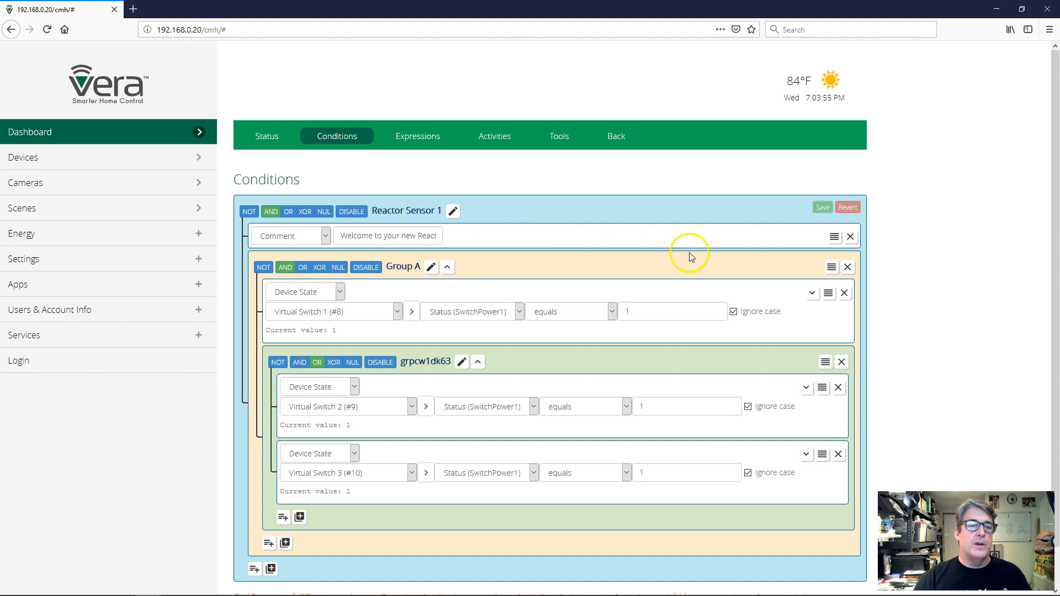
Delete the welcome comment, save the conditions, and rename the nested OR group to "2 or 3"
{"action": "left_click", "coordinate": [850, 236]}
{"action": "left_click", "coordinate": [823, 208]}
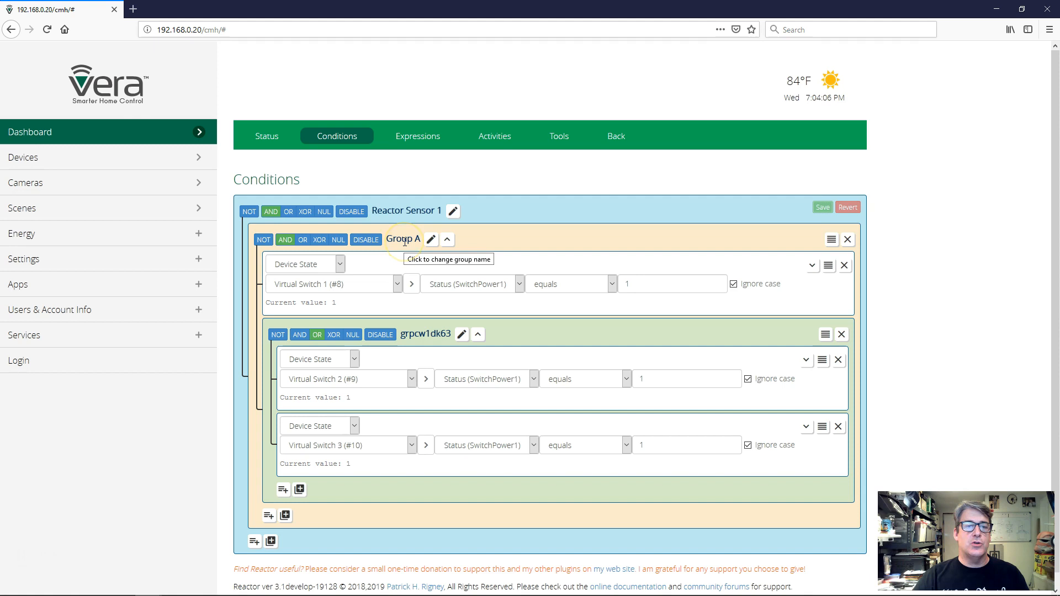
{"action": "left_click", "coordinate": [428, 334]}
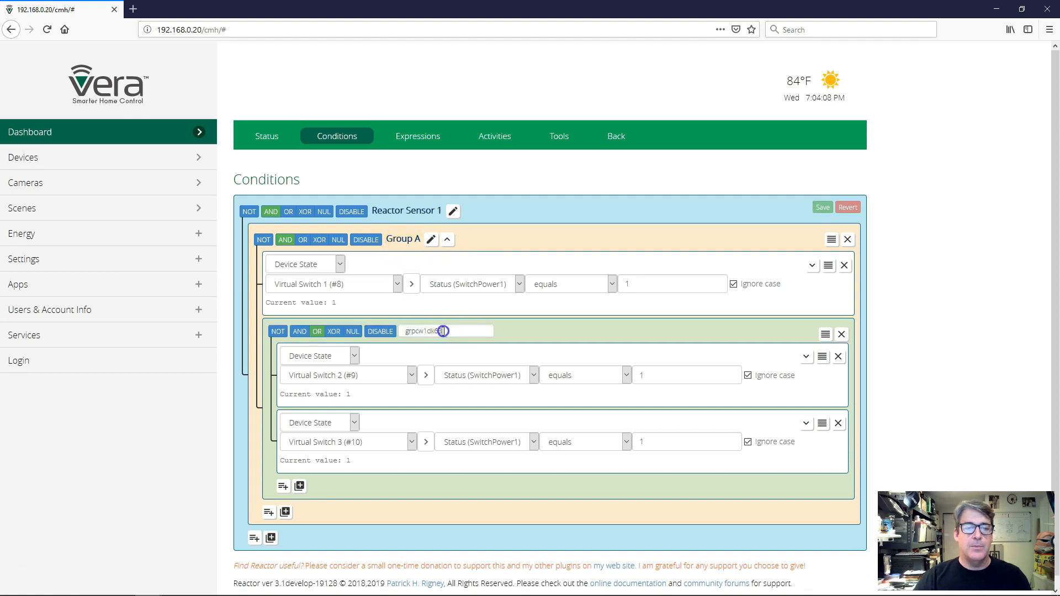
{"action": "type", "text": "2 or 3"}
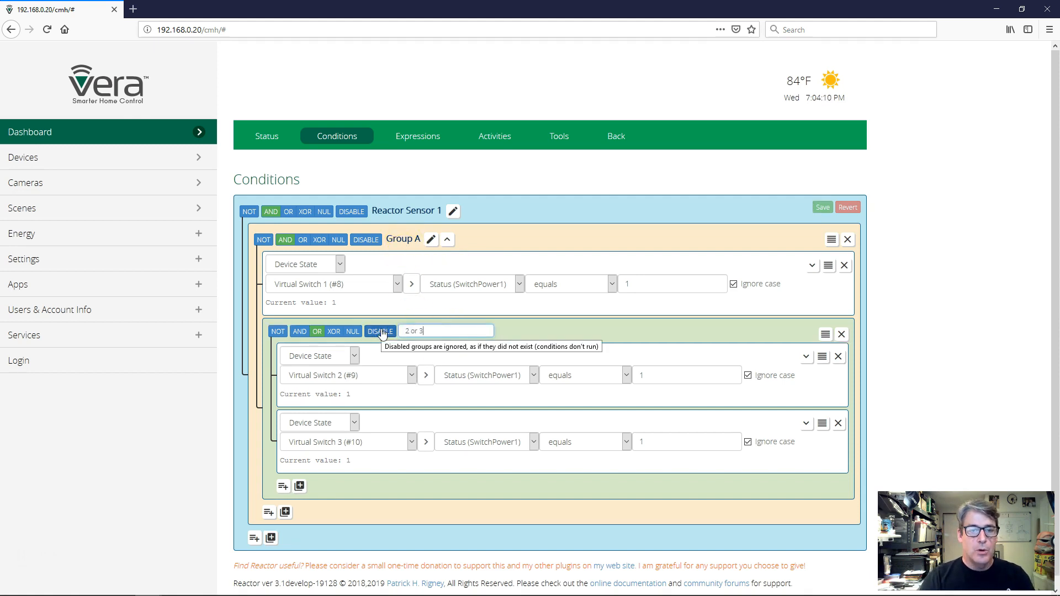
{"action": "key", "text": "Return"}
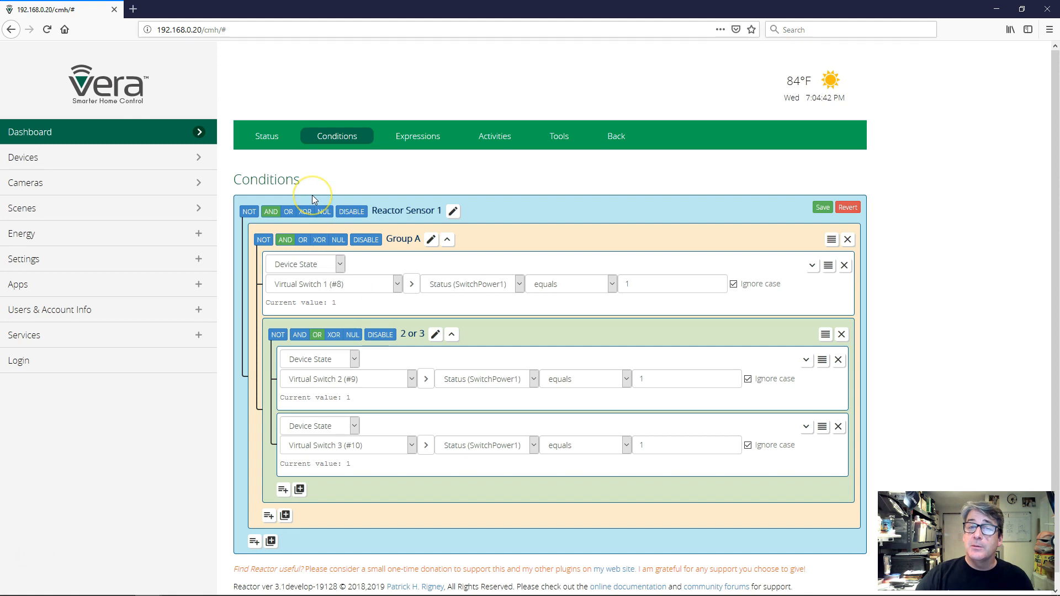
Go to the sensor's live status, saving the unsaved changes, and examine Group A with its nested OR group
{"action": "left_click", "coordinate": [273, 136]}
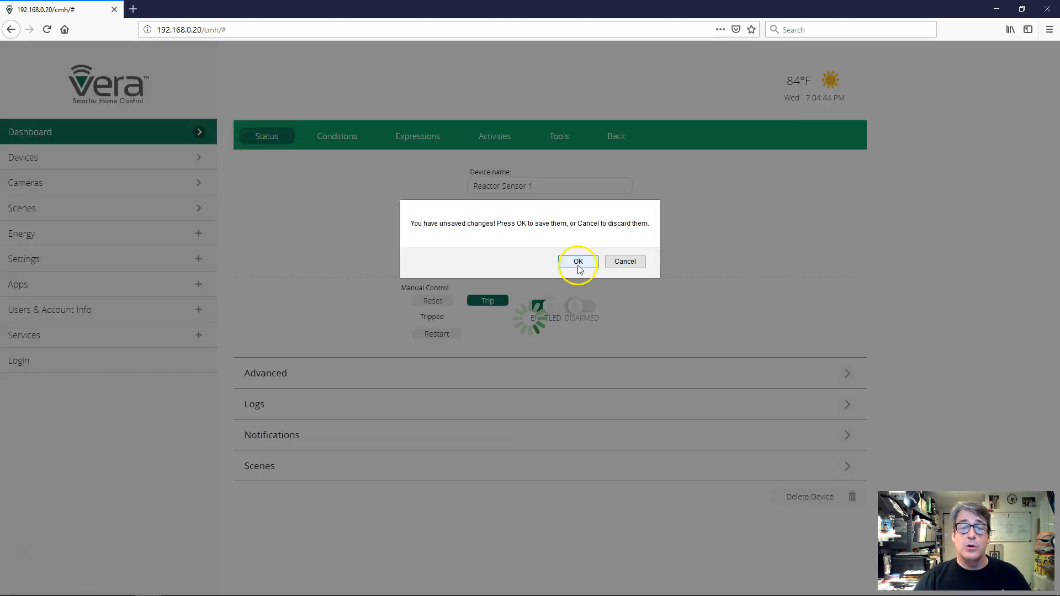
{"action": "left_click", "coordinate": [577, 263]}
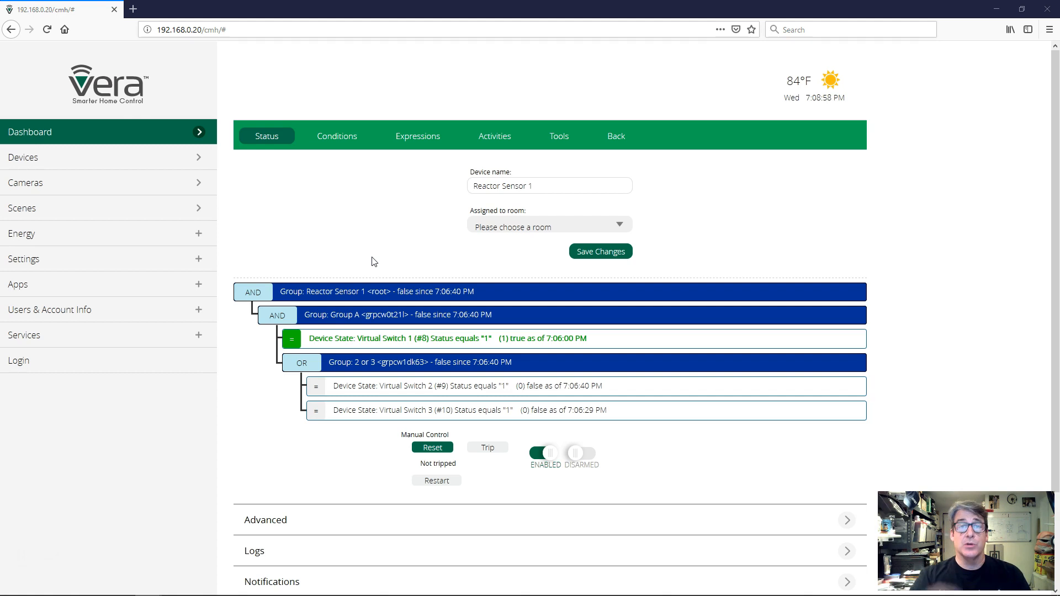
{"action": "left_click", "coordinate": [365, 226]}
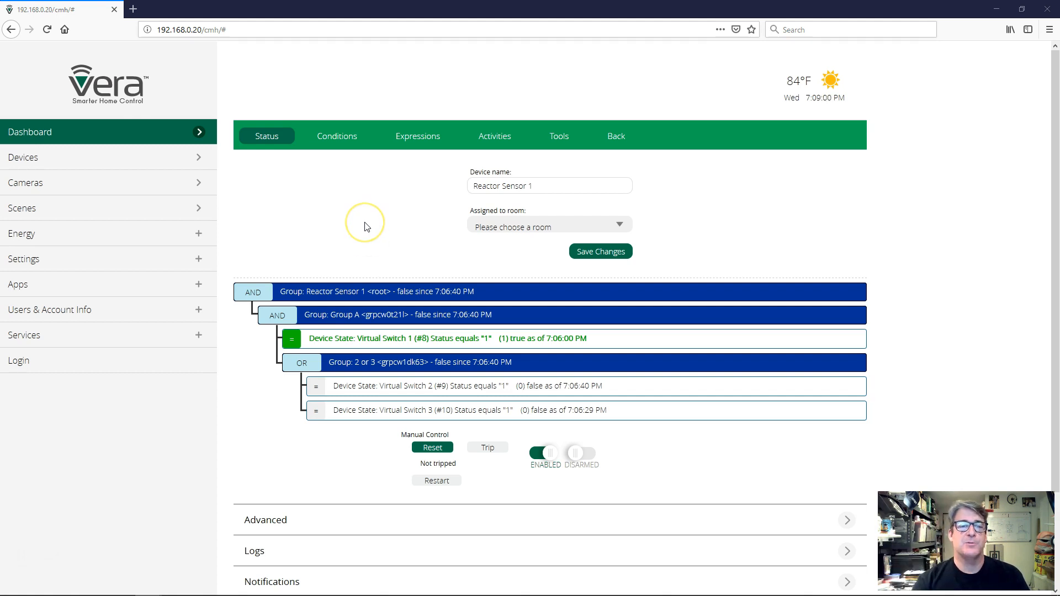